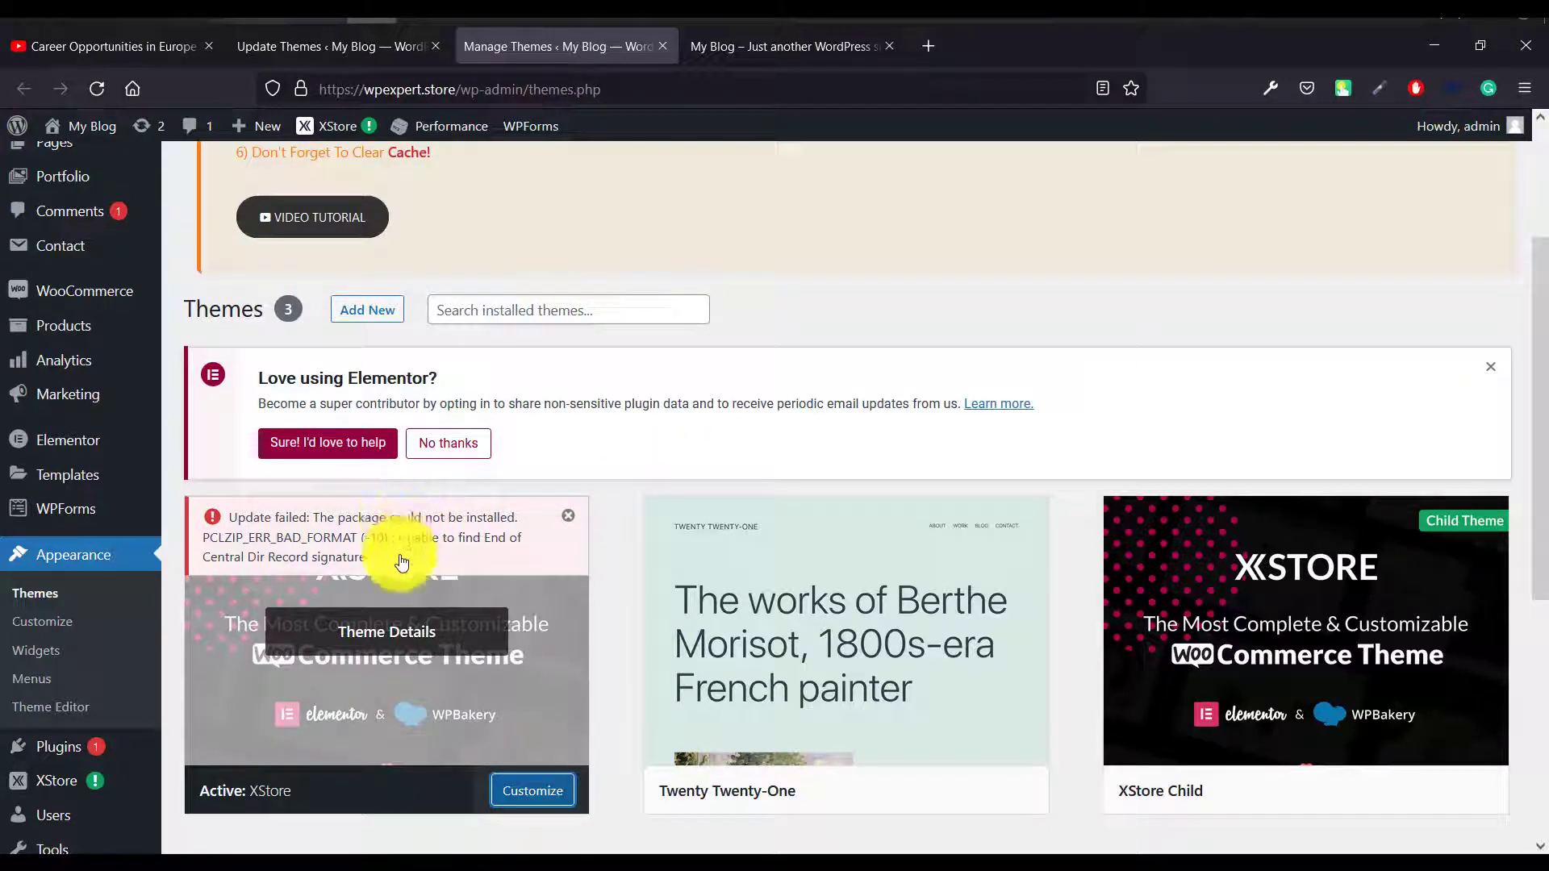
- Select the XStore update's PCLZIP_ERR_BAD_FORMAT error line on the Dashboard Updates page
{"action": "left_click_drag", "start_coordinate": [402, 562], "coordinate": [246, 521]}
{"action": "left_click", "coordinate": [242, 518]}
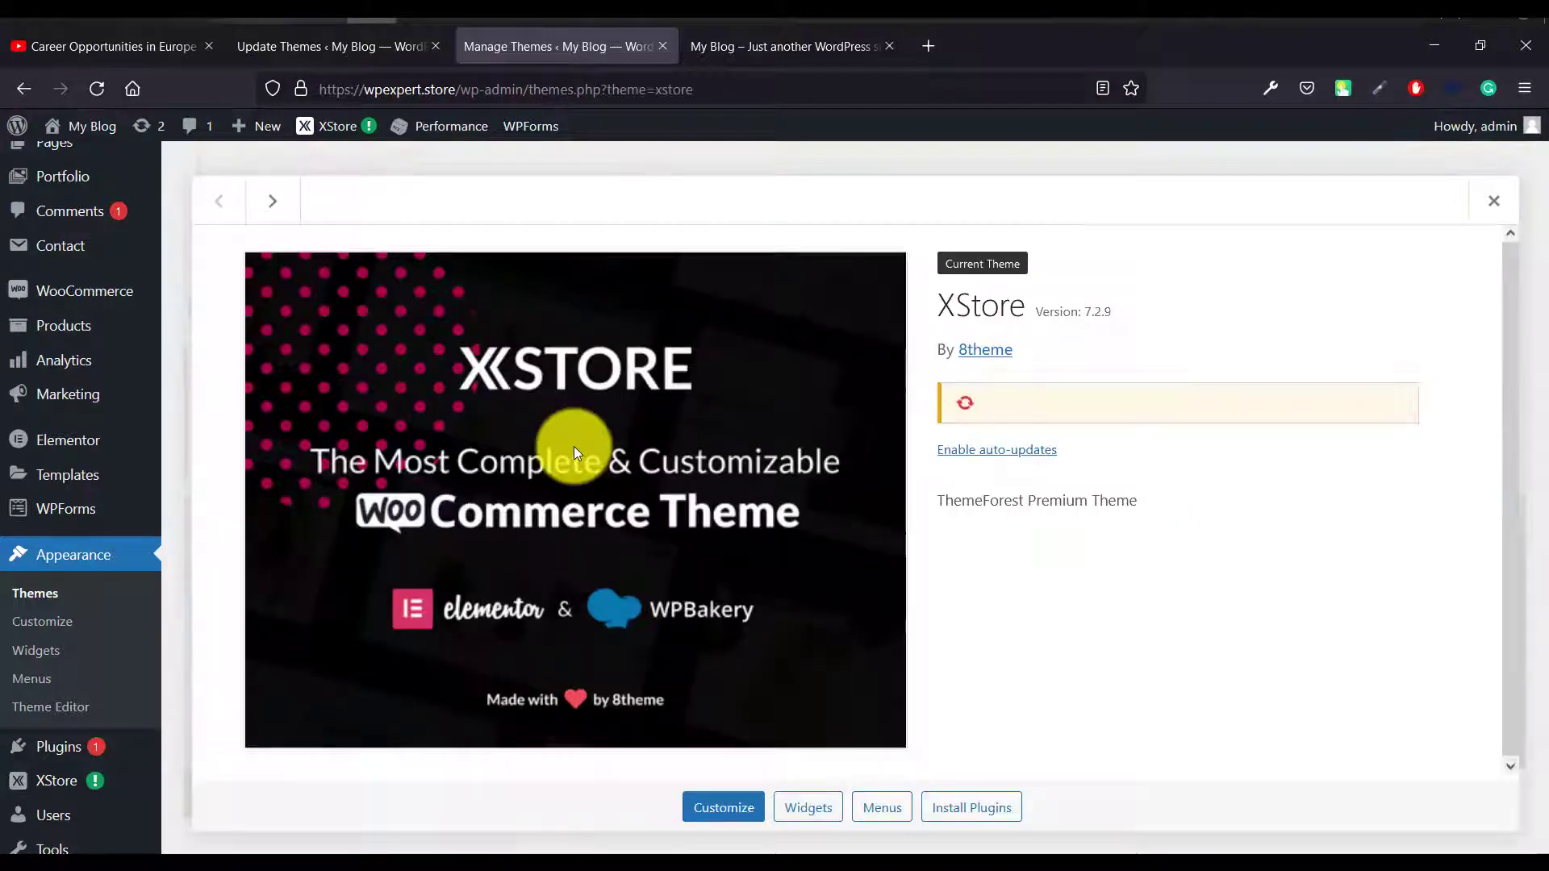
{"action": "left_click", "coordinate": [1491, 208]}
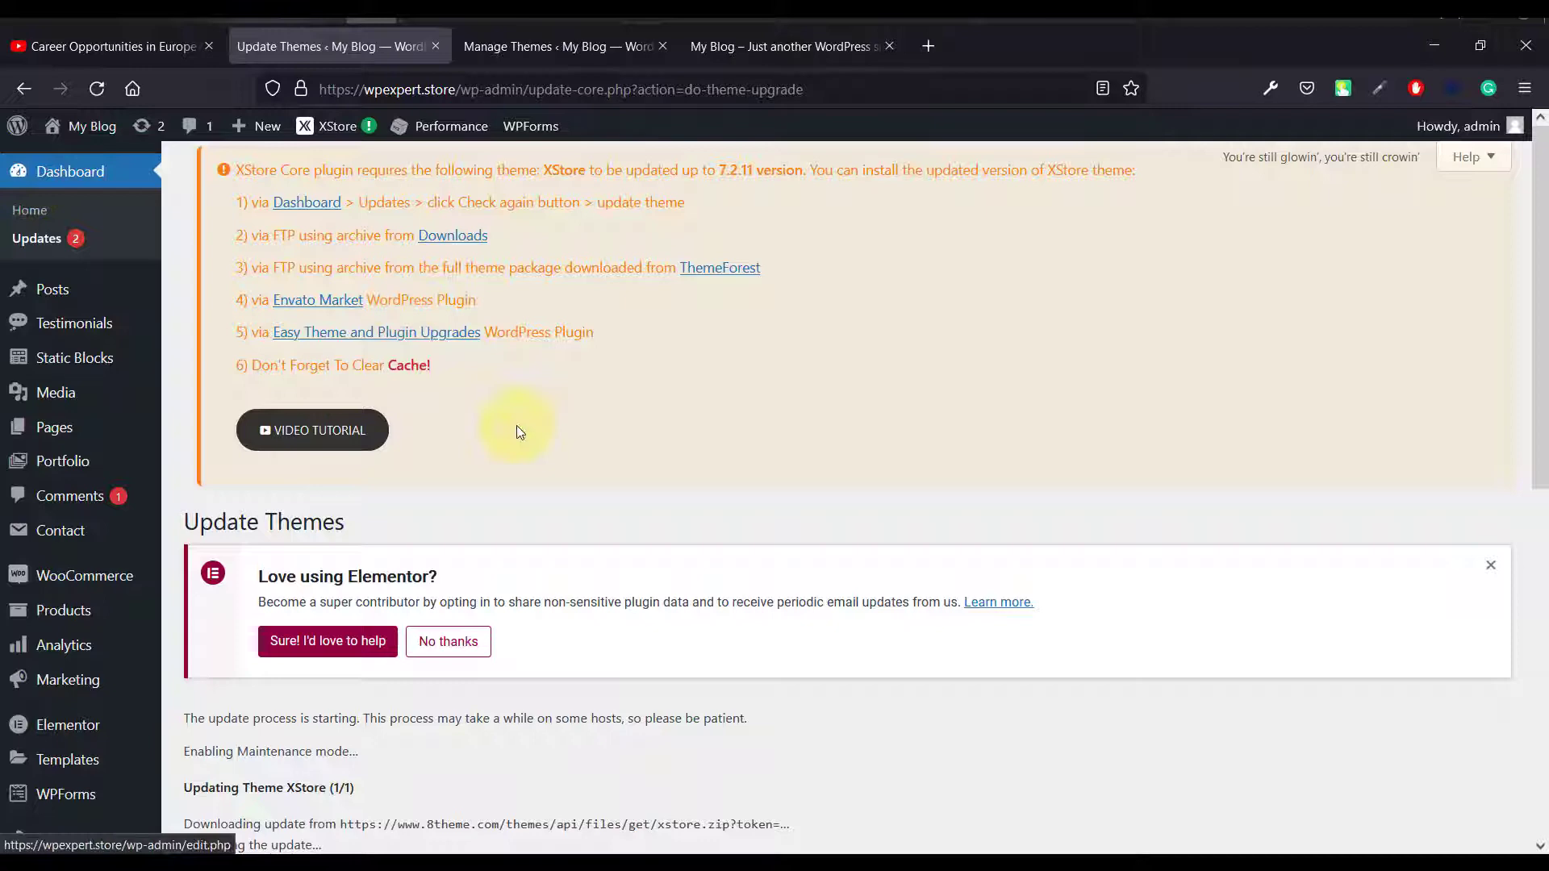
{"action": "scroll", "coordinate": [500, 492], "scroll_direction": "down", "scroll_amount": 4}
{"action": "triple_click", "coordinate": [399, 572]}
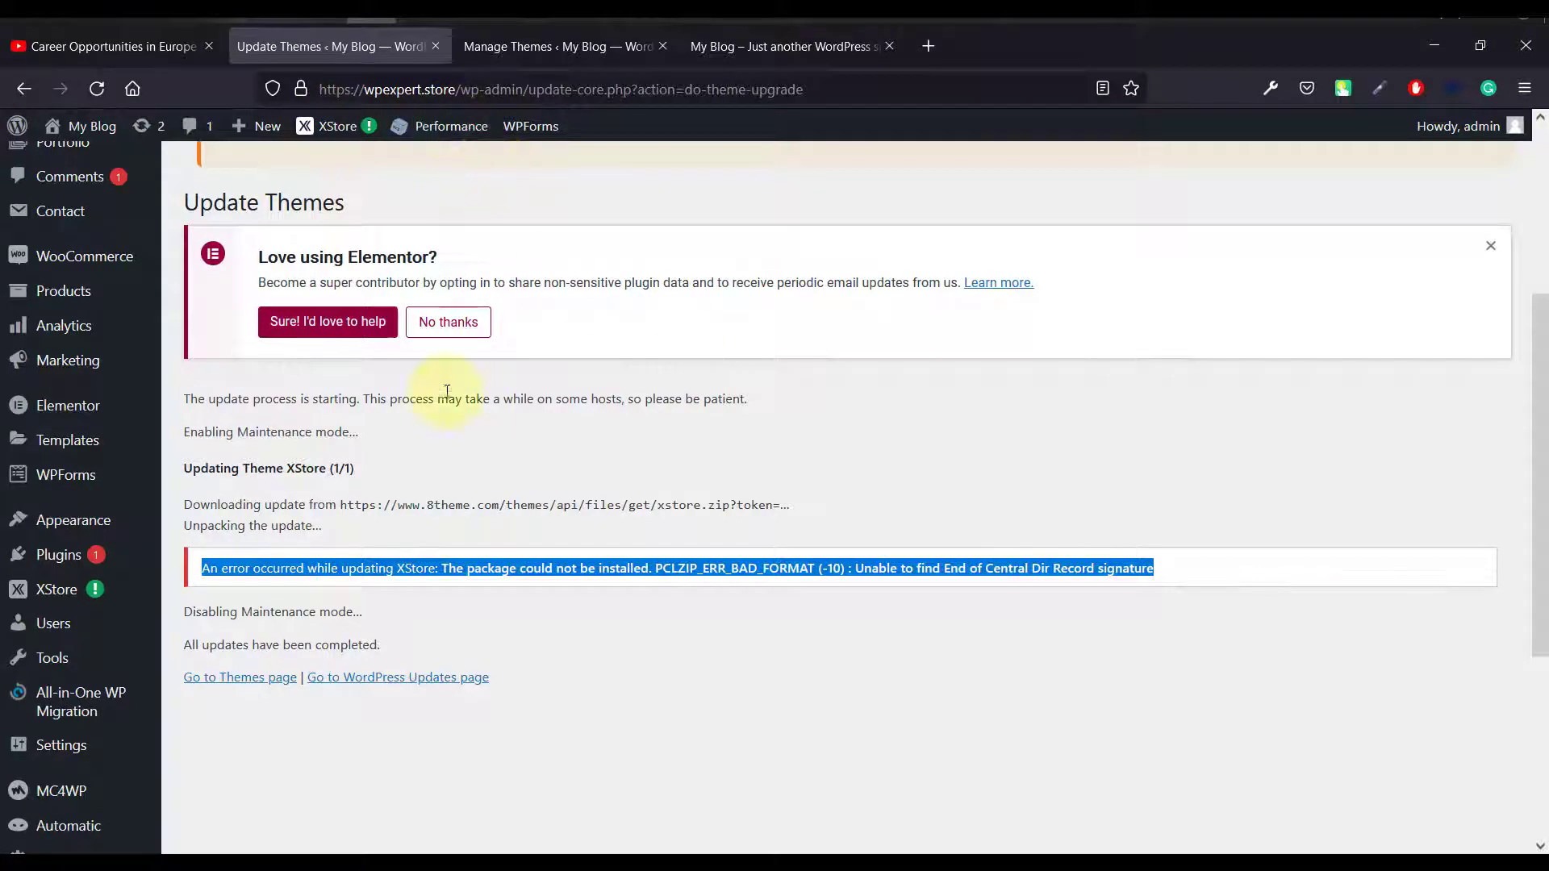
{"action": "mouse_move", "coordinate": [491, 16]}
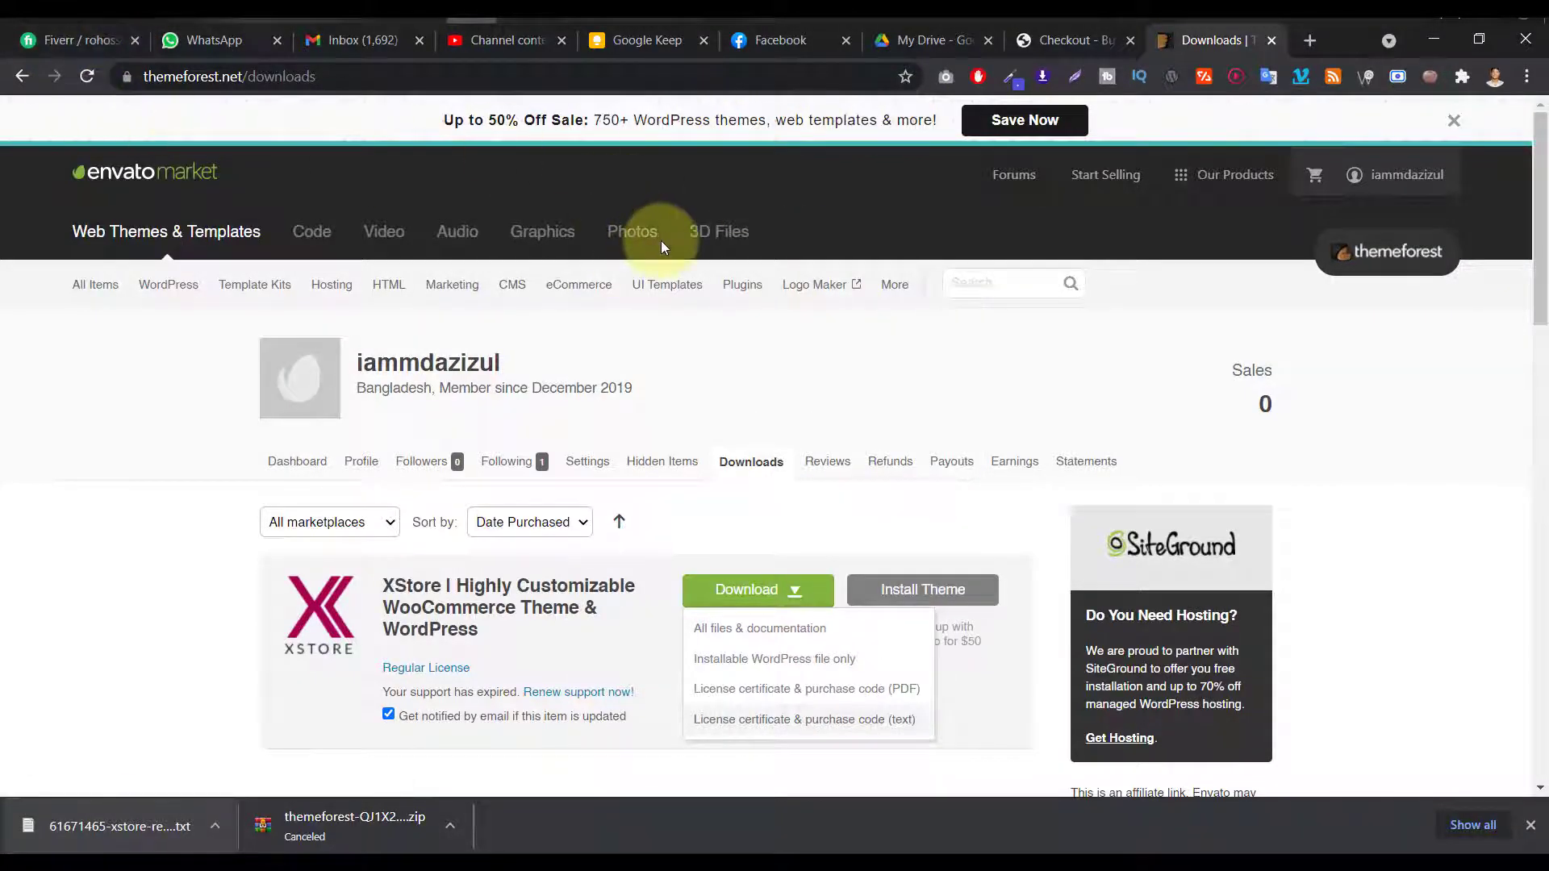
- Download XStore as 'Installable WordPress file only' from the ThemeForest Downloads page
{"action": "scroll", "coordinate": [1381, 253], "scroll_direction": "down", "scroll_amount": 1}
{"action": "scroll", "coordinate": [1343, 226], "scroll_direction": "up", "scroll_amount": 1}
{"action": "scroll", "coordinate": [1372, 222], "scroll_direction": "up", "scroll_amount": 1}
{"action": "left_click", "coordinate": [1401, 173]}
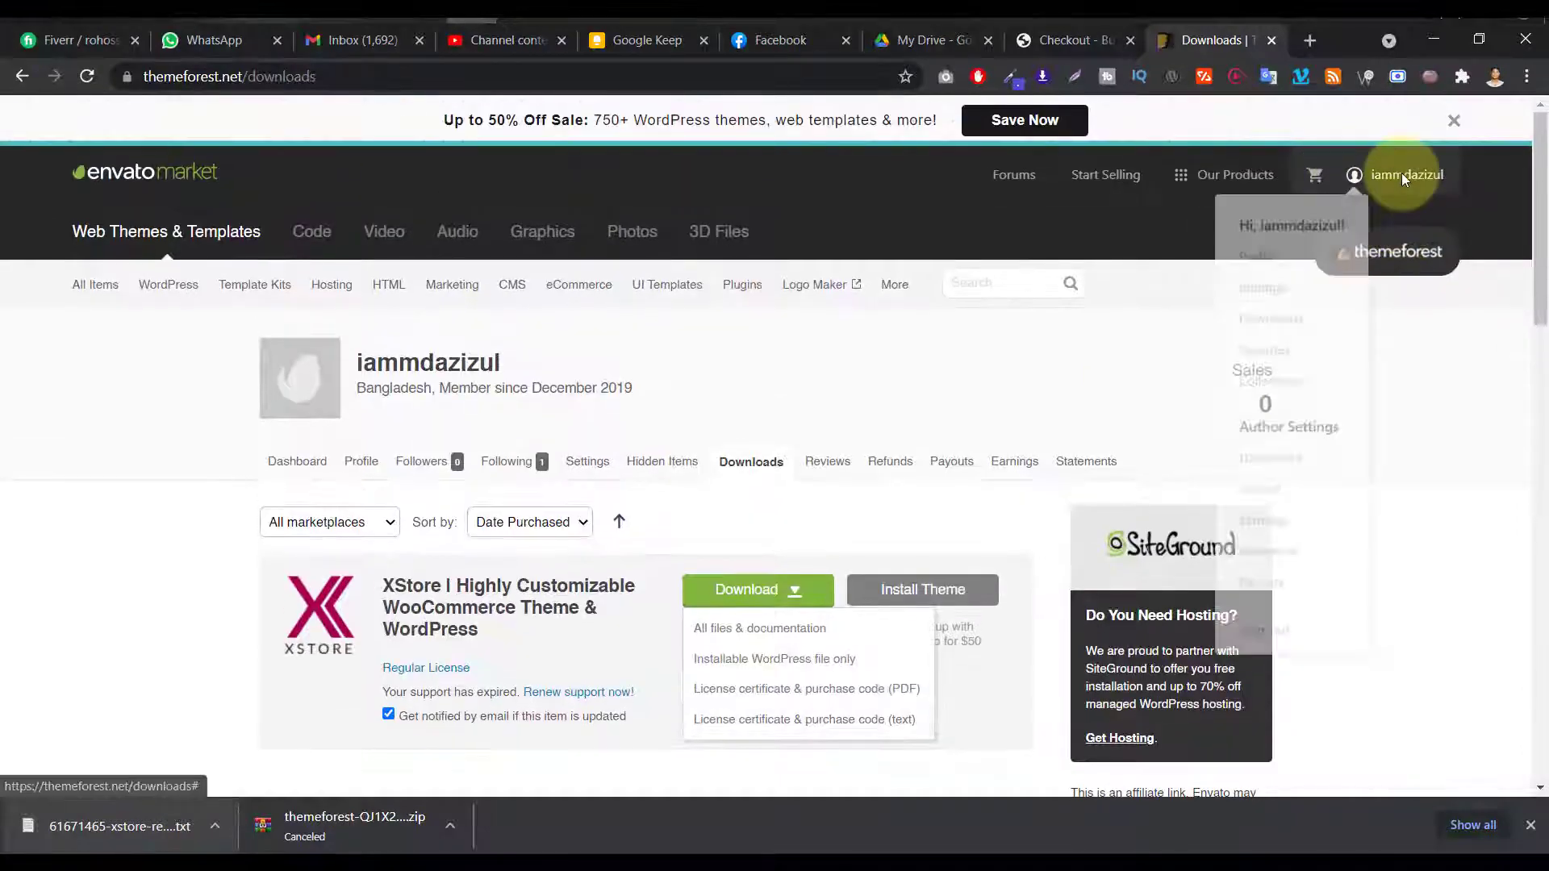
{"action": "scroll", "coordinate": [867, 355], "scroll_direction": "down", "scroll_amount": 4}
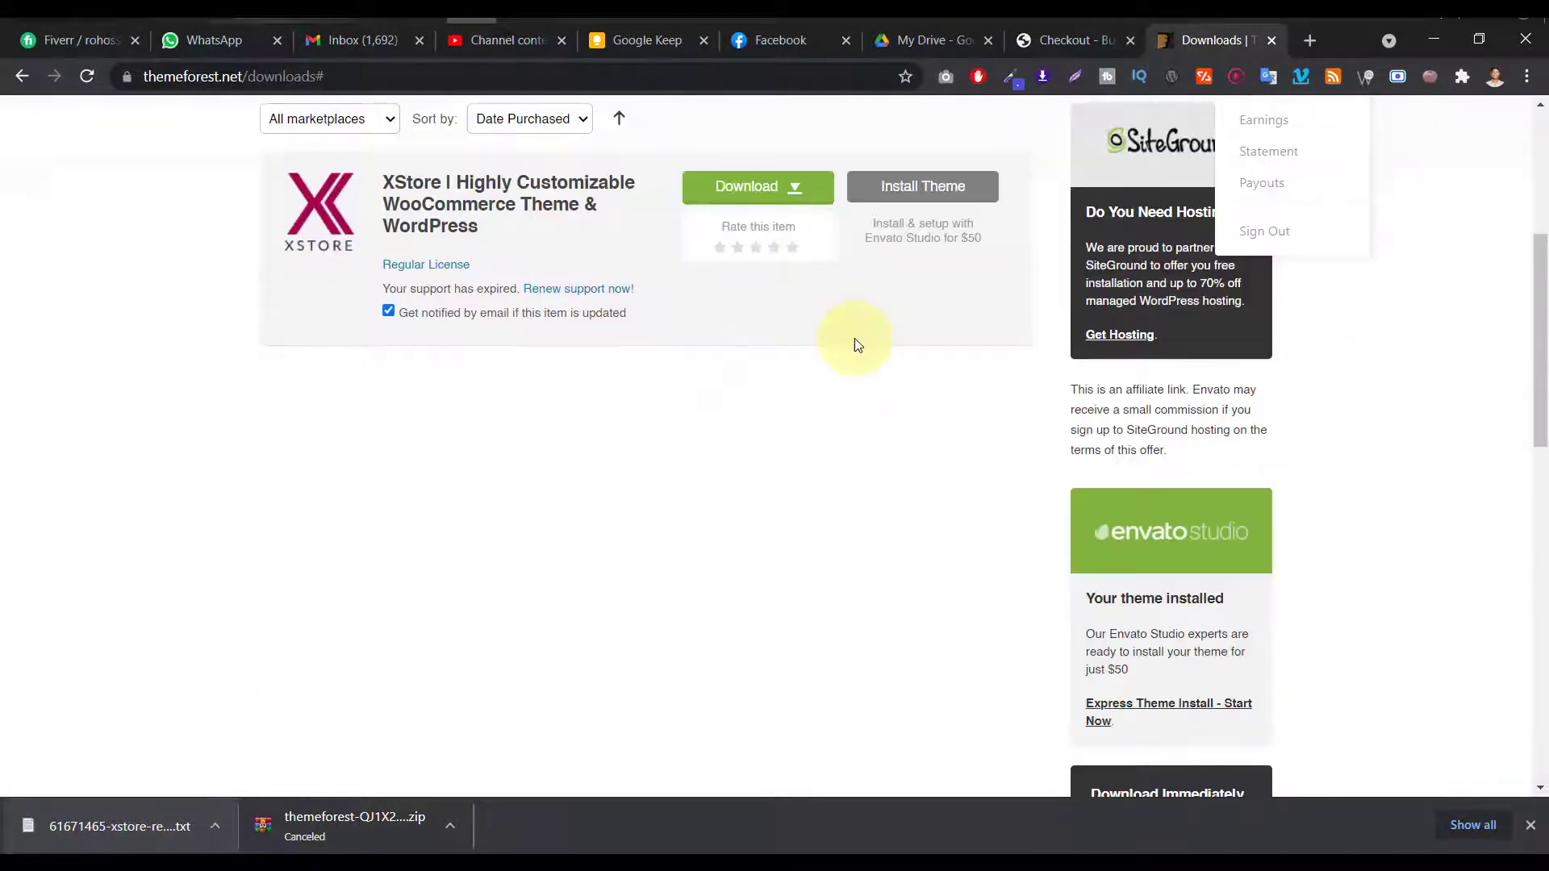
{"action": "scroll", "coordinate": [854, 339], "scroll_direction": "up", "scroll_amount": 3}
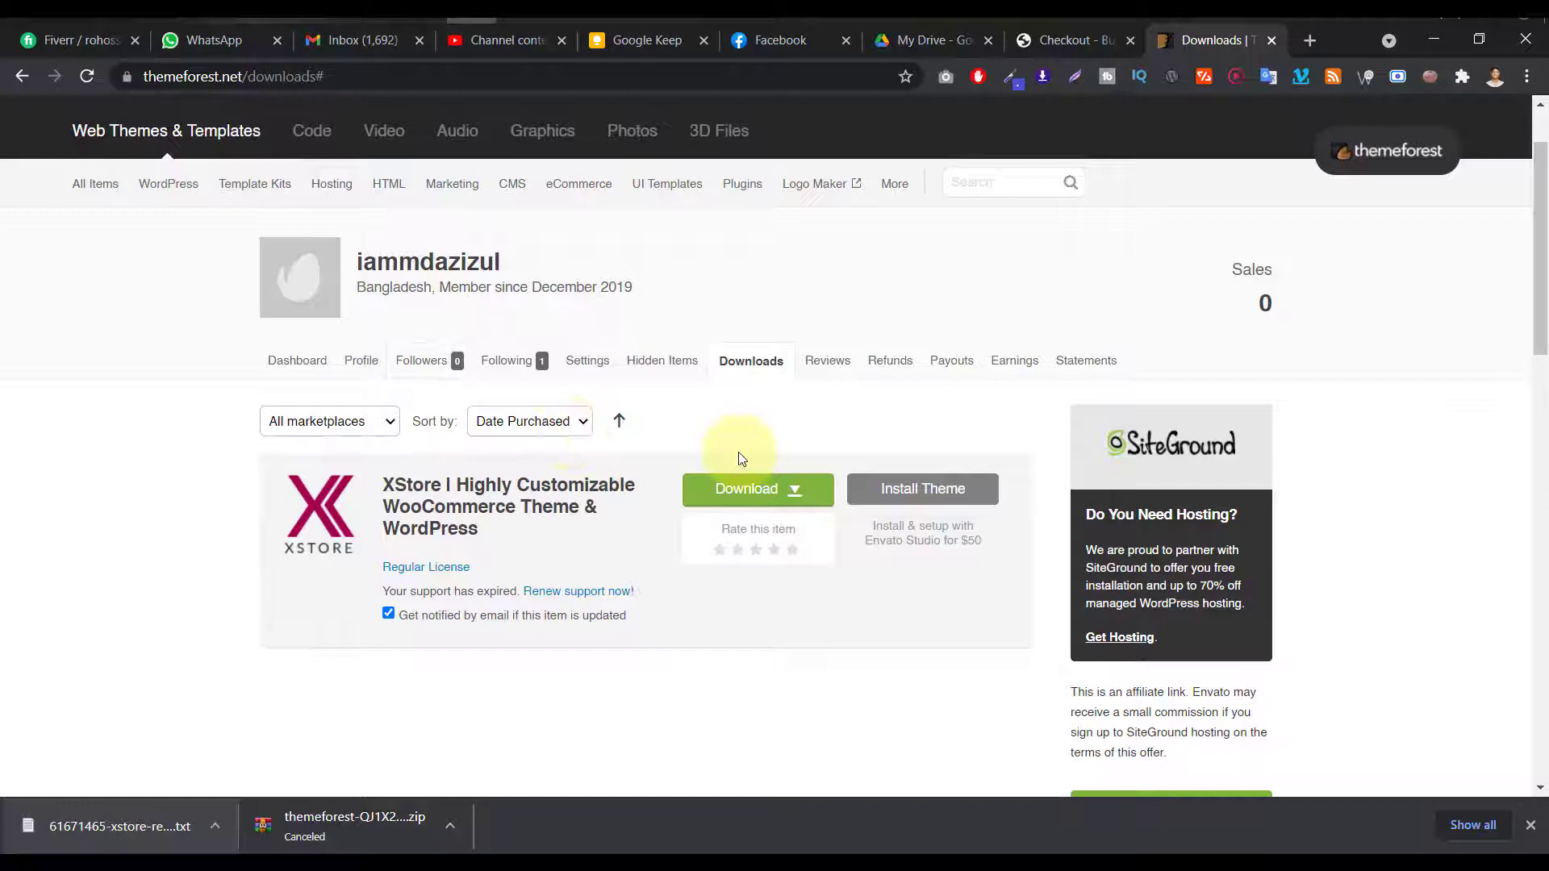
{"action": "left_click", "coordinate": [784, 493]}
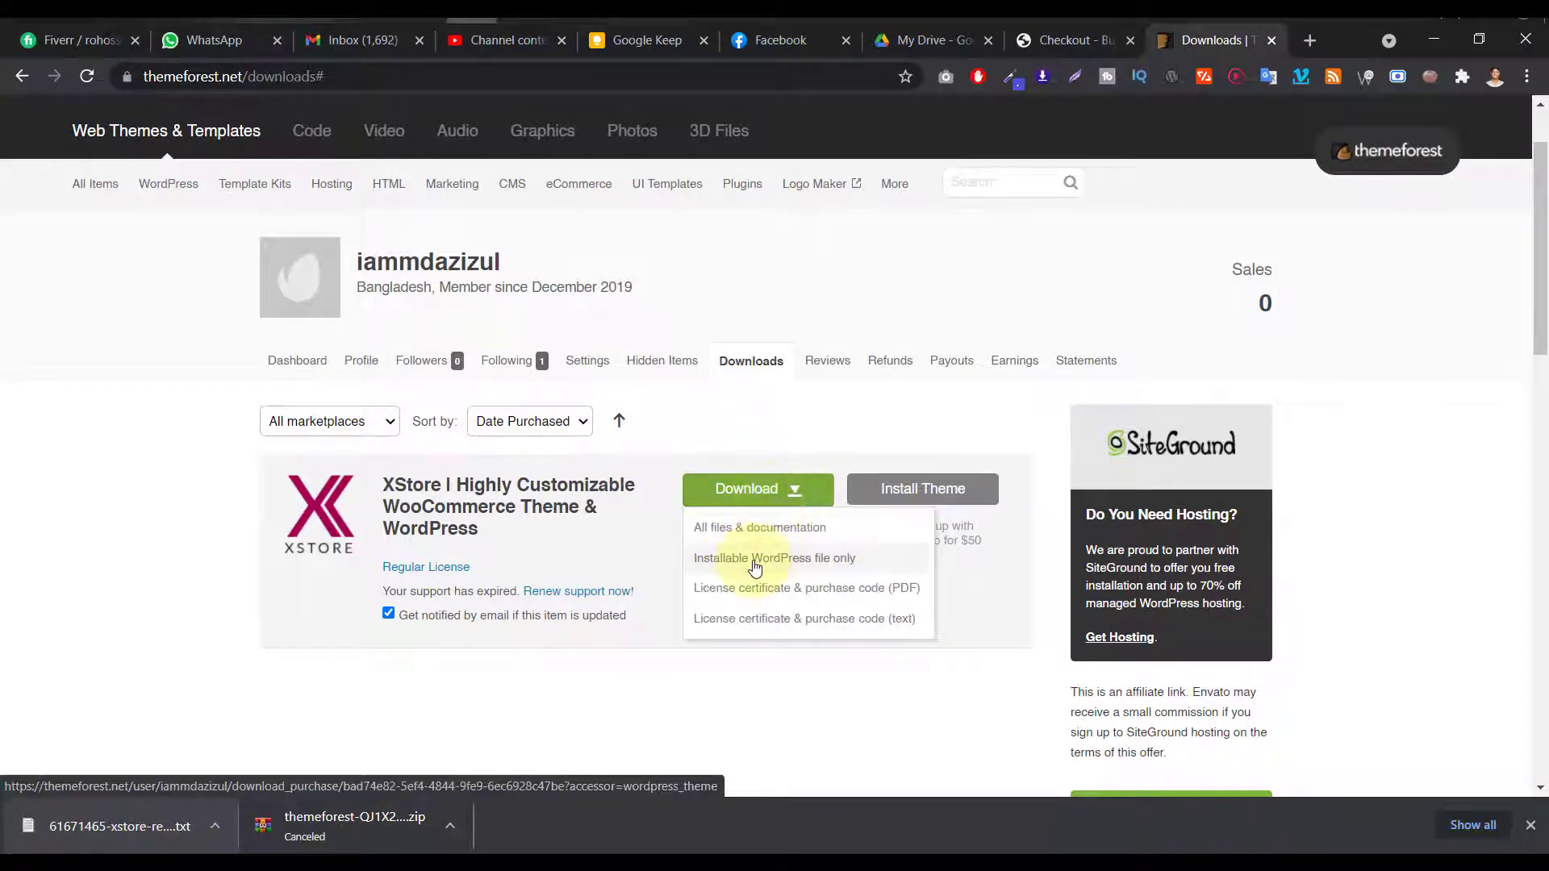
{"action": "left_click", "coordinate": [799, 563]}
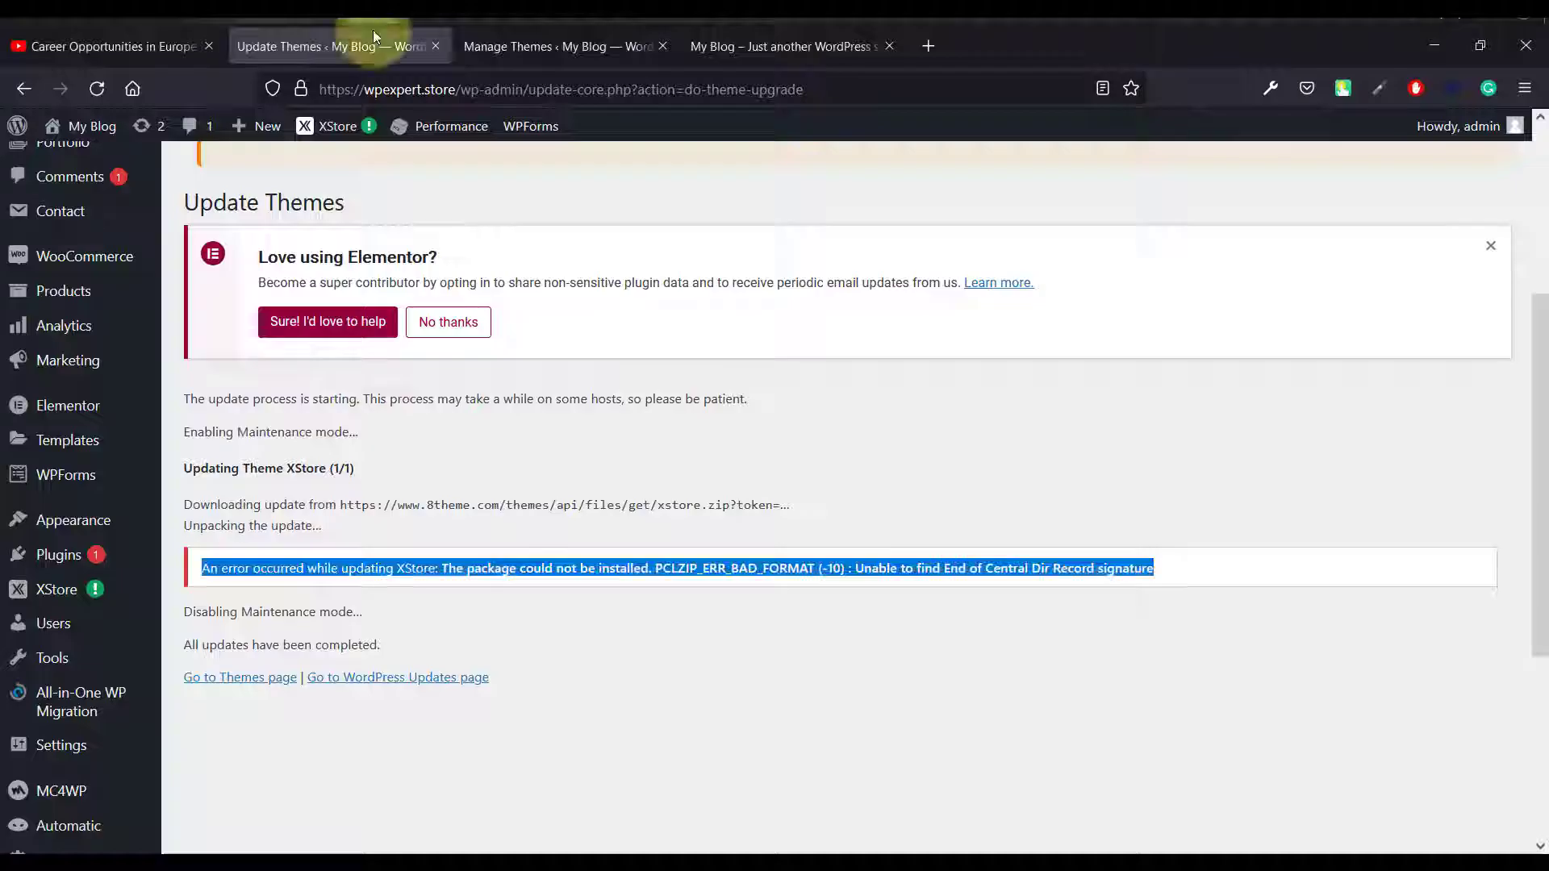
- Open the Upload Theme panel under Appearance > Themes > Add New
{"action": "scroll", "coordinate": [48, 452], "scroll_direction": "down", "scroll_amount": 5}
{"action": "mouse_move", "coordinate": [42, 408]}
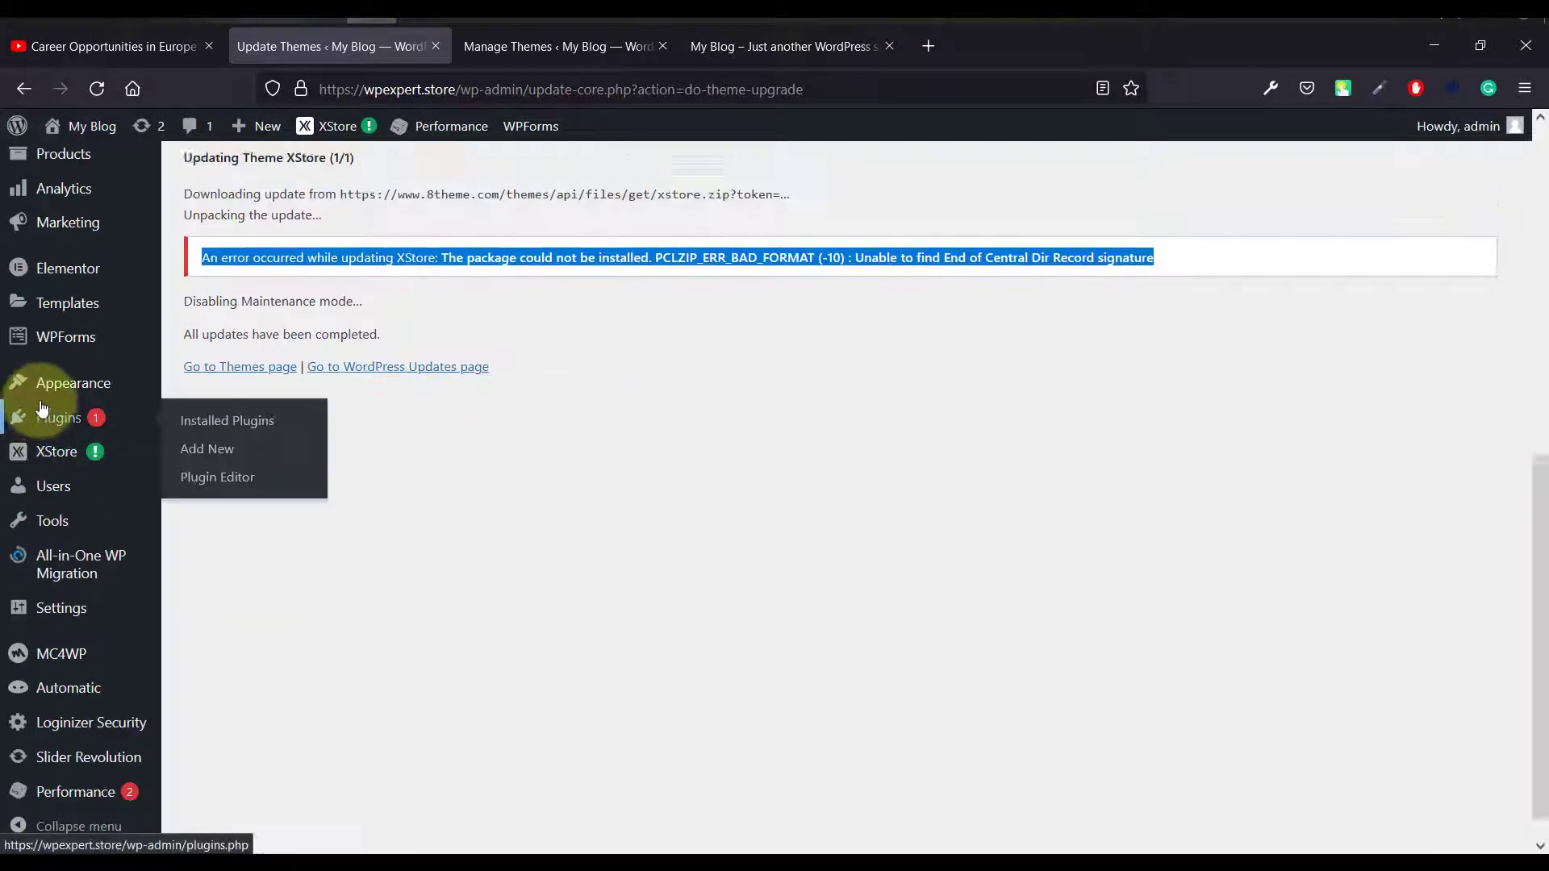
{"action": "scroll", "coordinate": [42, 408], "scroll_direction": "up", "scroll_amount": 5}
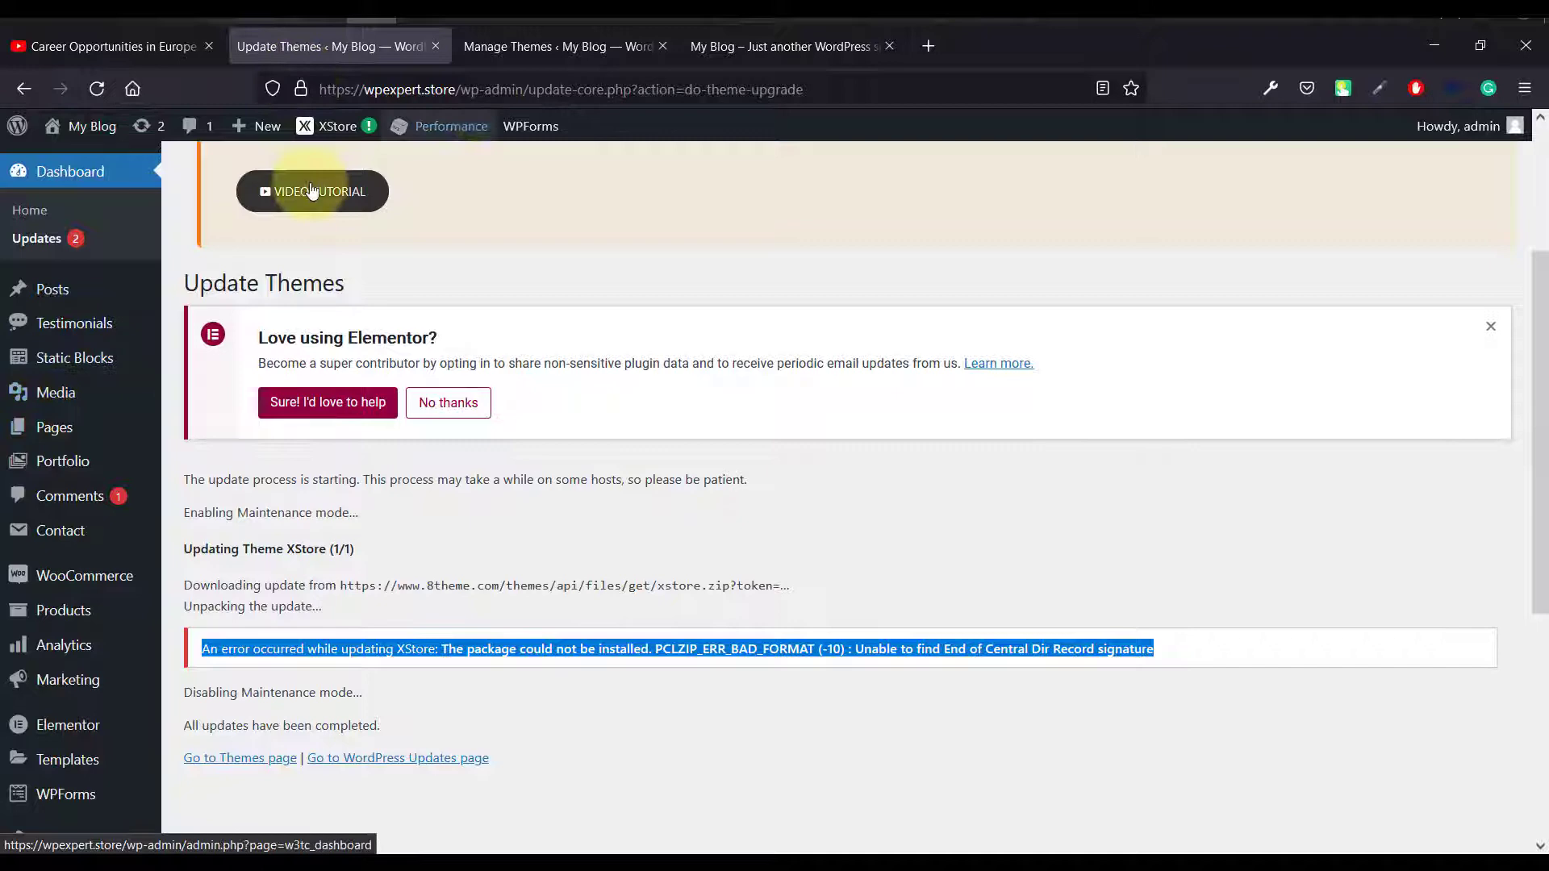
{"action": "scroll", "coordinate": [94, 401], "scroll_direction": "down", "scroll_amount": 5}
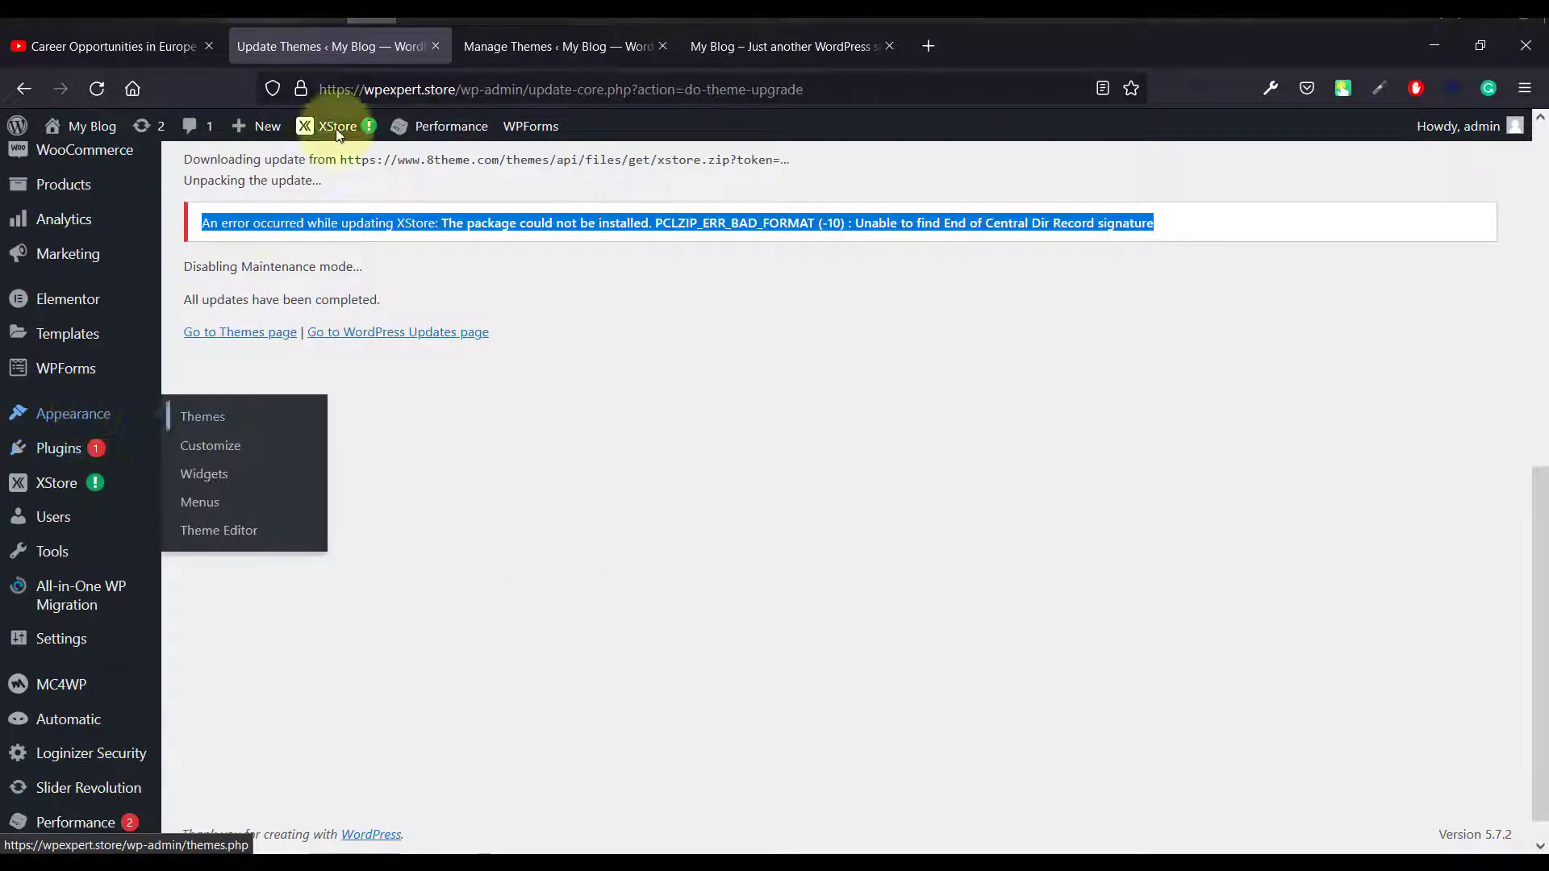
{"action": "left_click", "coordinate": [541, 46]}
{"action": "scroll", "coordinate": [428, 286], "scroll_direction": "up", "scroll_amount": 4}
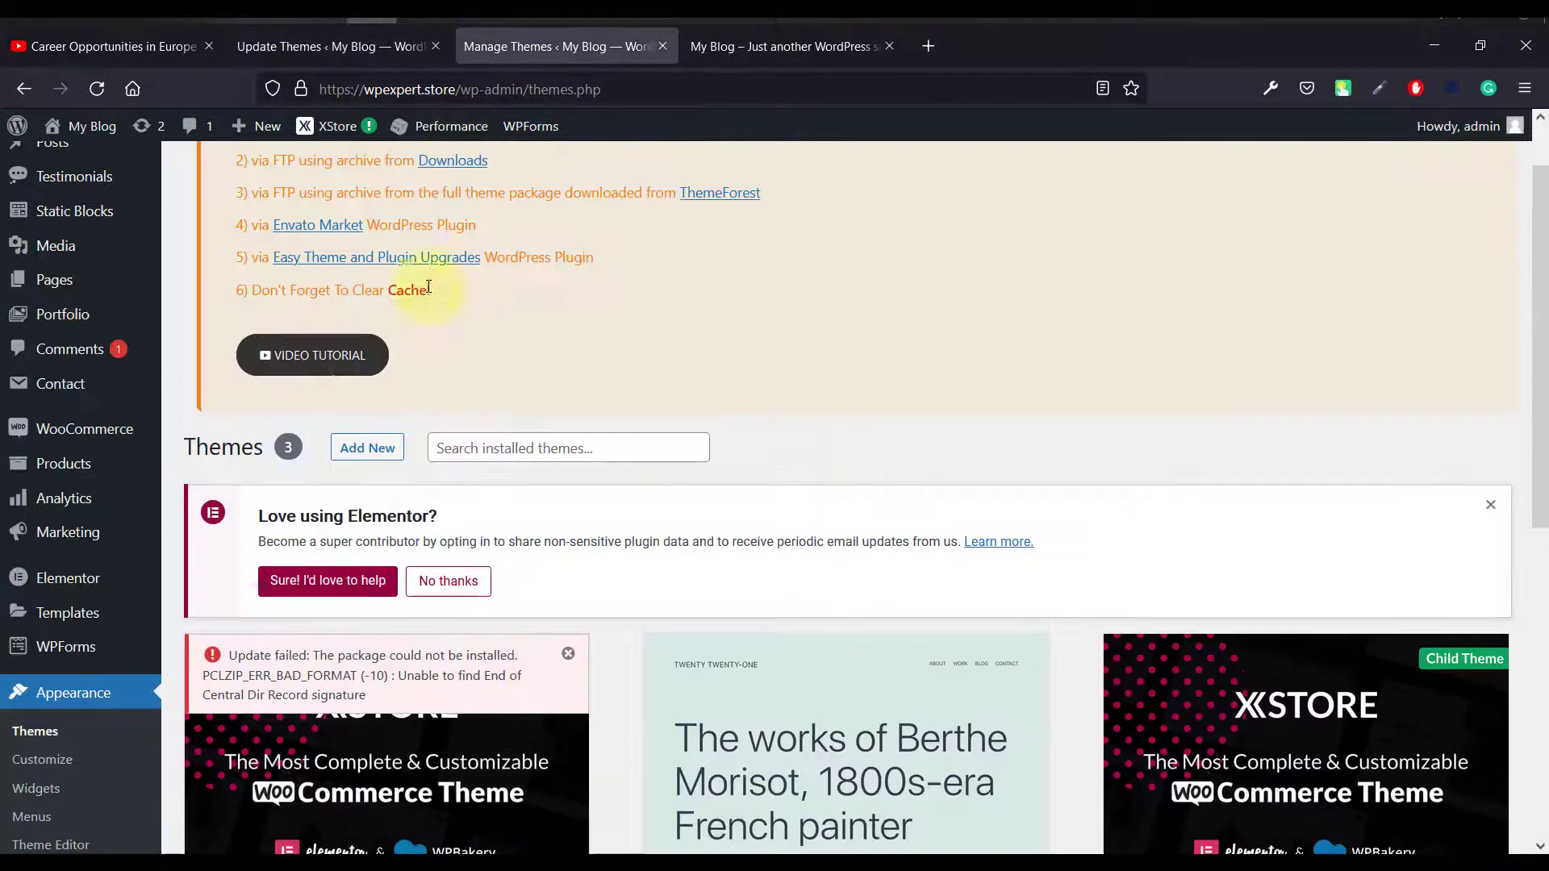
{"action": "left_click", "coordinate": [373, 464]}
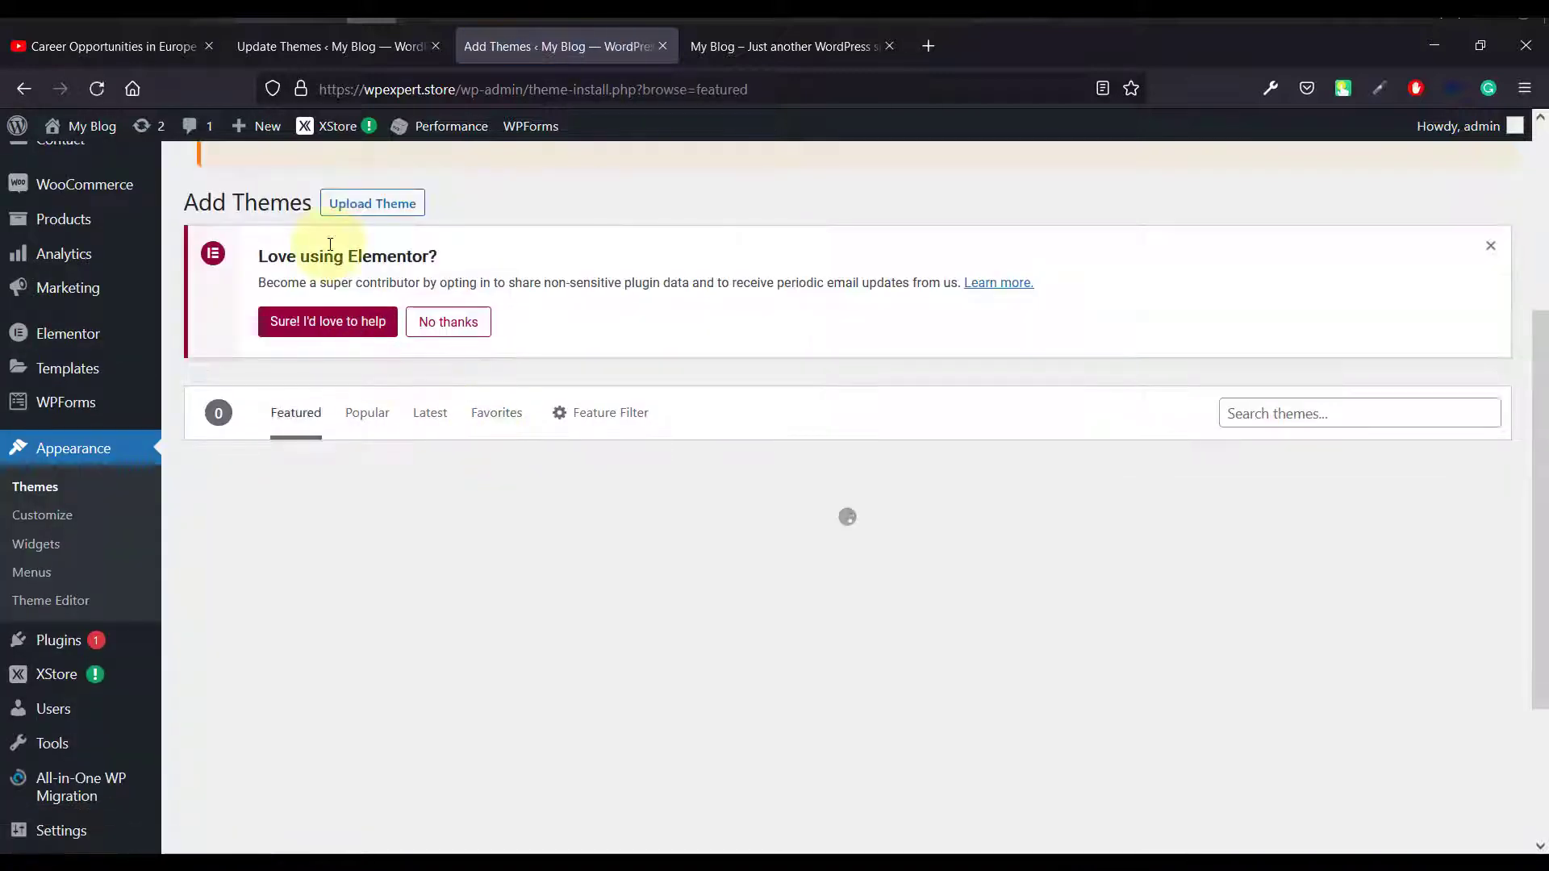
{"action": "left_click", "coordinate": [342, 206]}
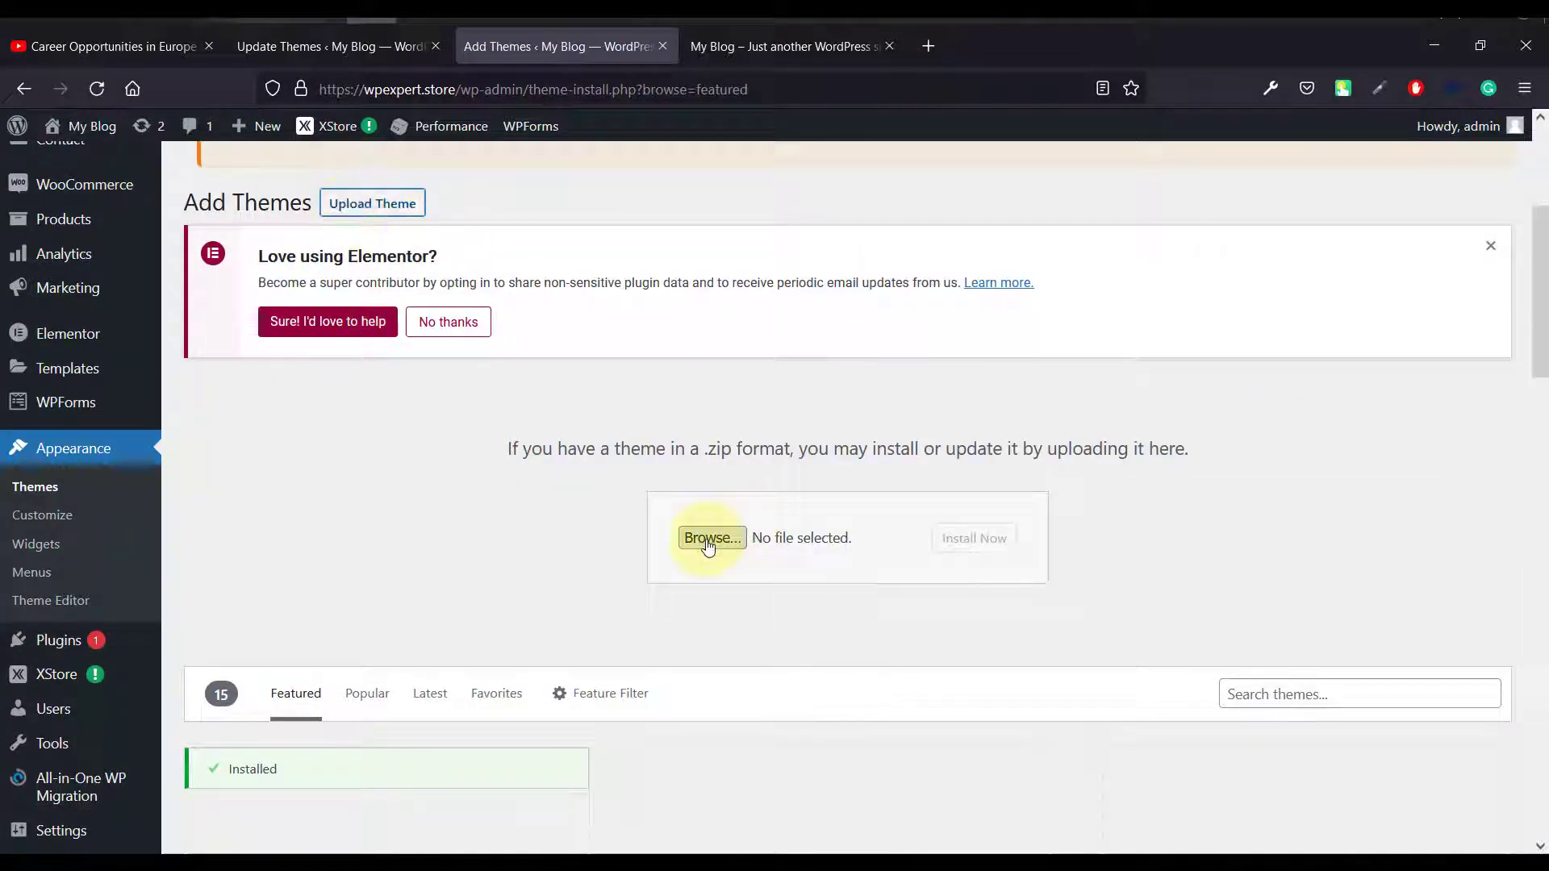
- Choose the downloaded themeforest XStore zip from the Downloads folder as the upload file
{"action": "left_click", "coordinate": [710, 547]}
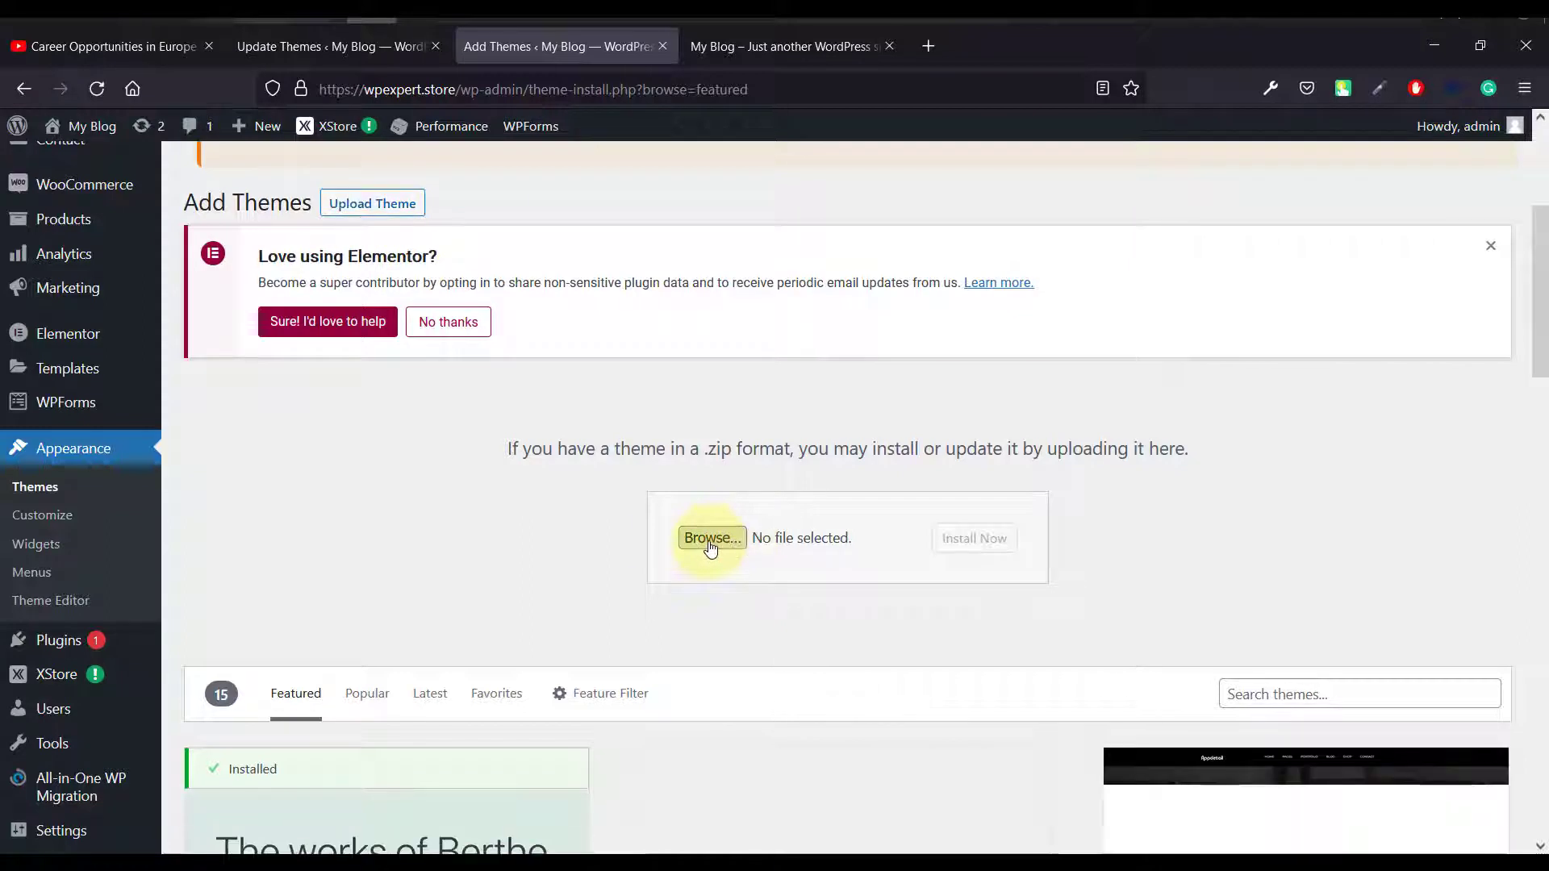
{"action": "left_click", "coordinate": [96, 244]}
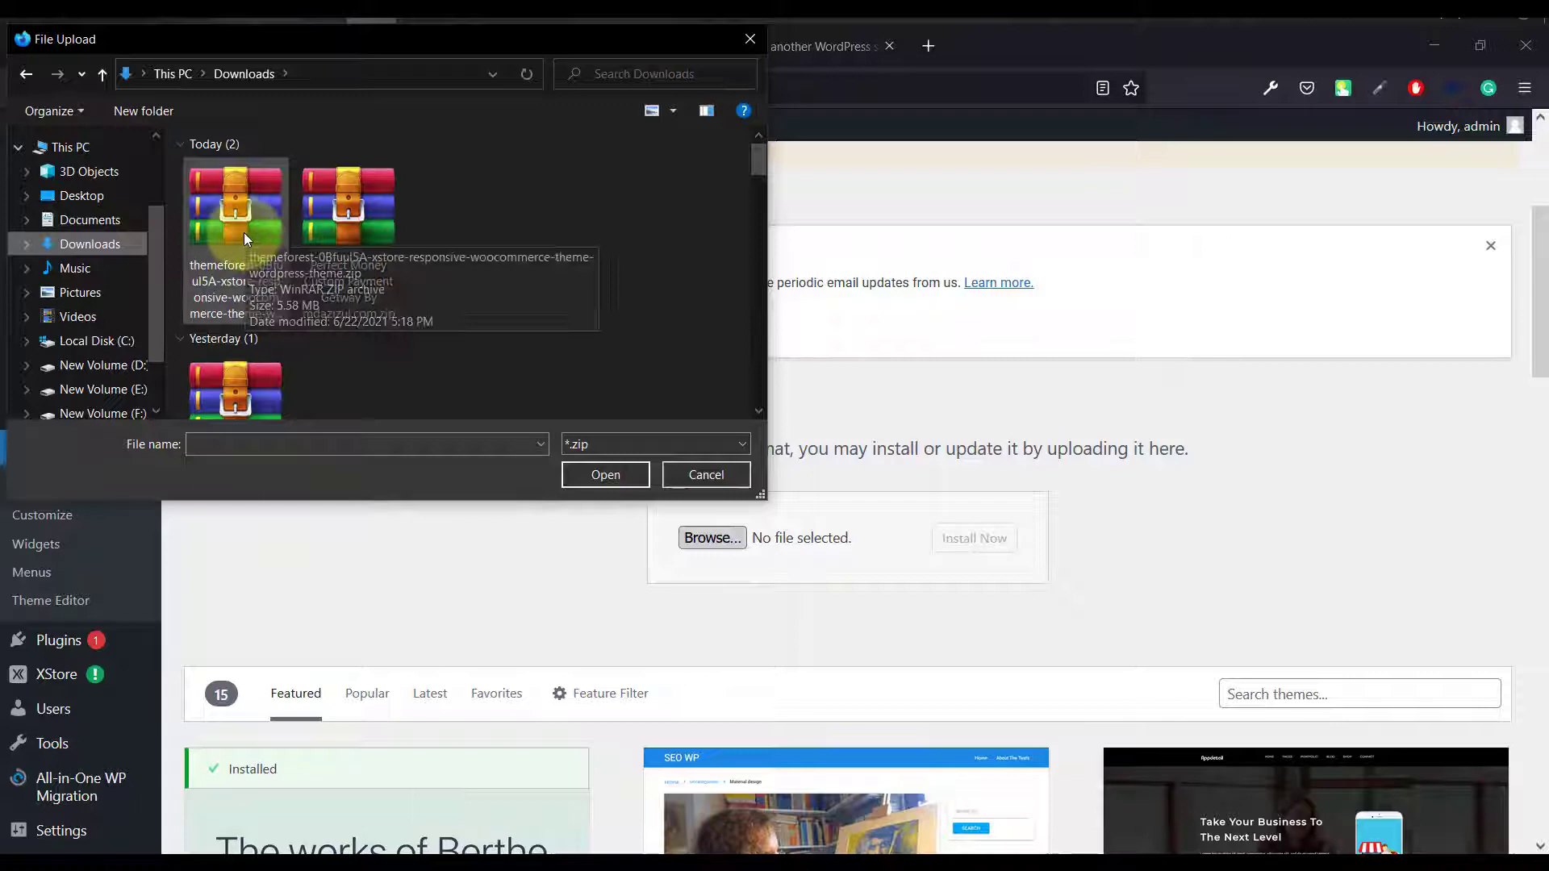
{"action": "left_click", "coordinate": [249, 226]}
{"action": "double_click", "coordinate": [249, 226]}
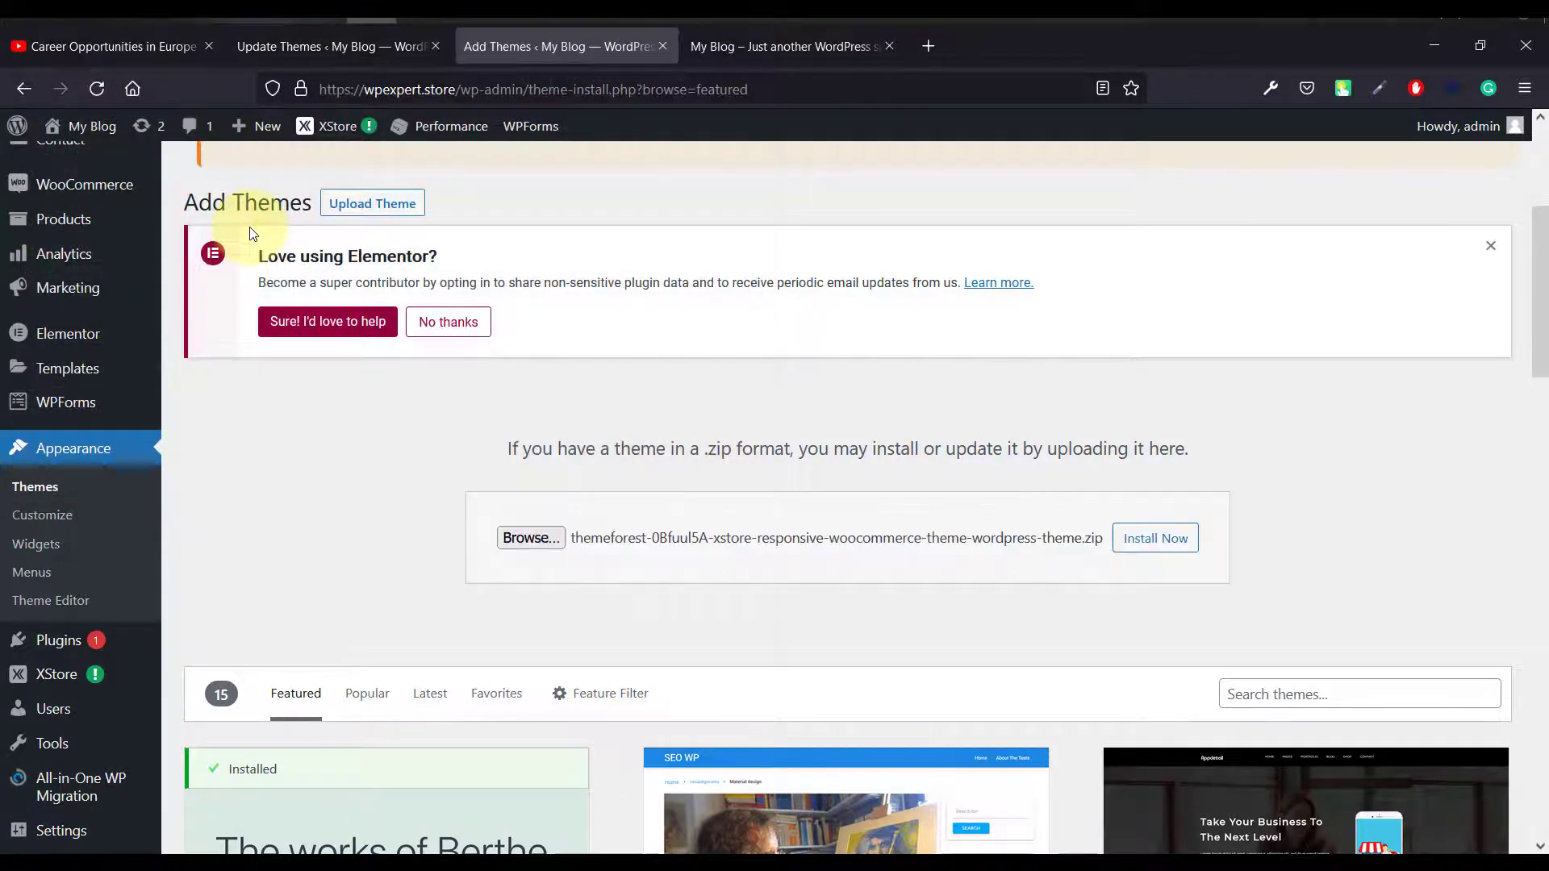
- Start installing the selected XStore zip with Install Now and wait for the page to load
{"action": "left_click", "coordinate": [1157, 540]}
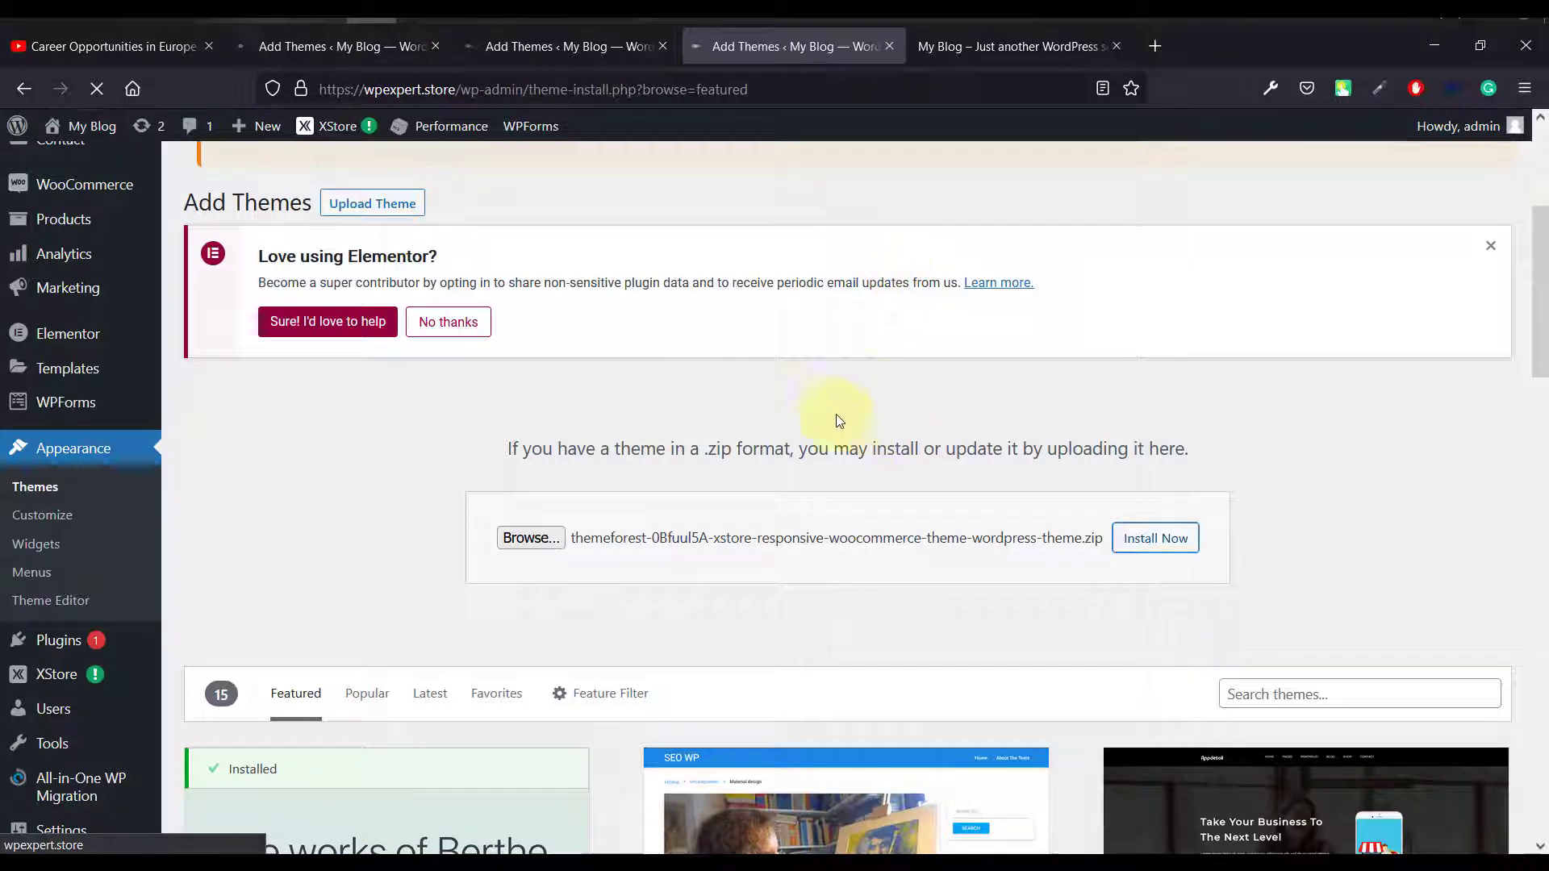
{"action": "scroll", "coordinate": [726, 393], "scroll_direction": "down", "scroll_amount": 2}
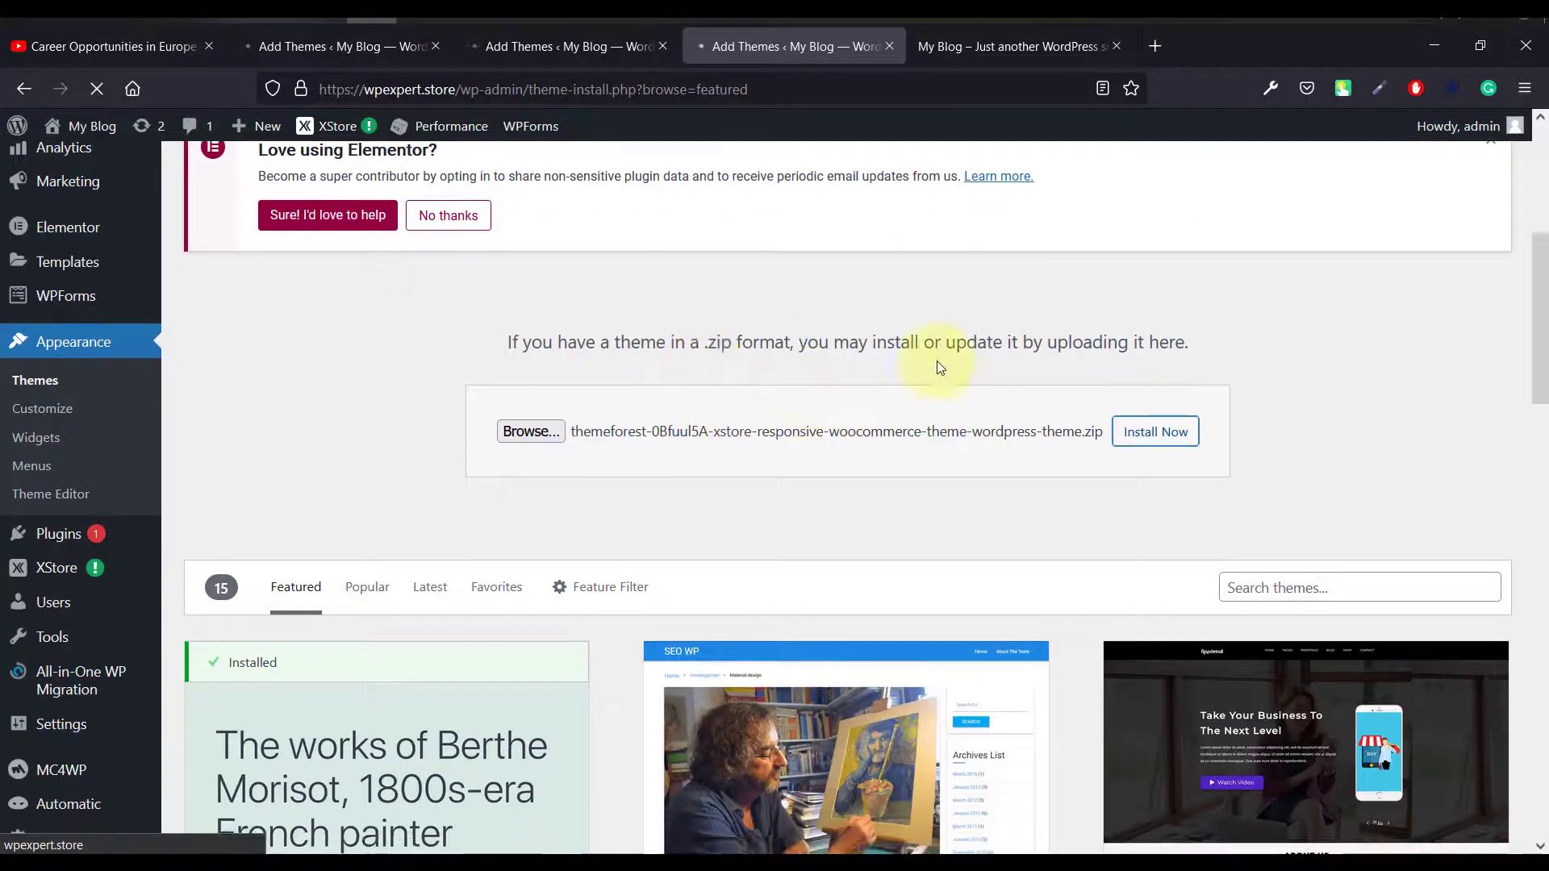
{"action": "scroll", "coordinate": [605, 259], "scroll_direction": "up", "scroll_amount": 4}
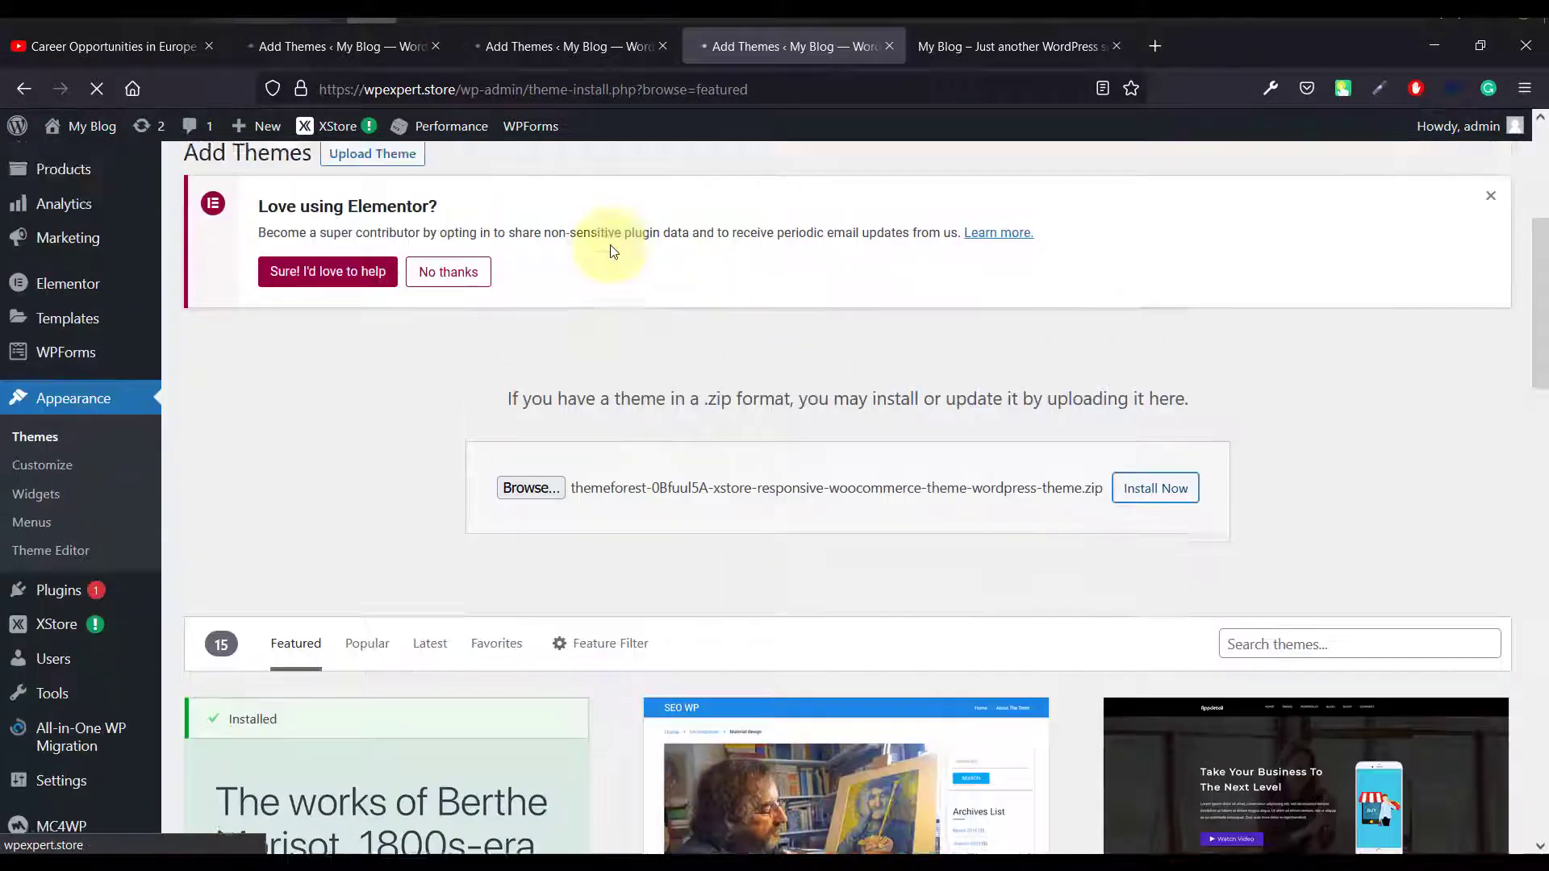
{"action": "left_click", "coordinate": [563, 52]}
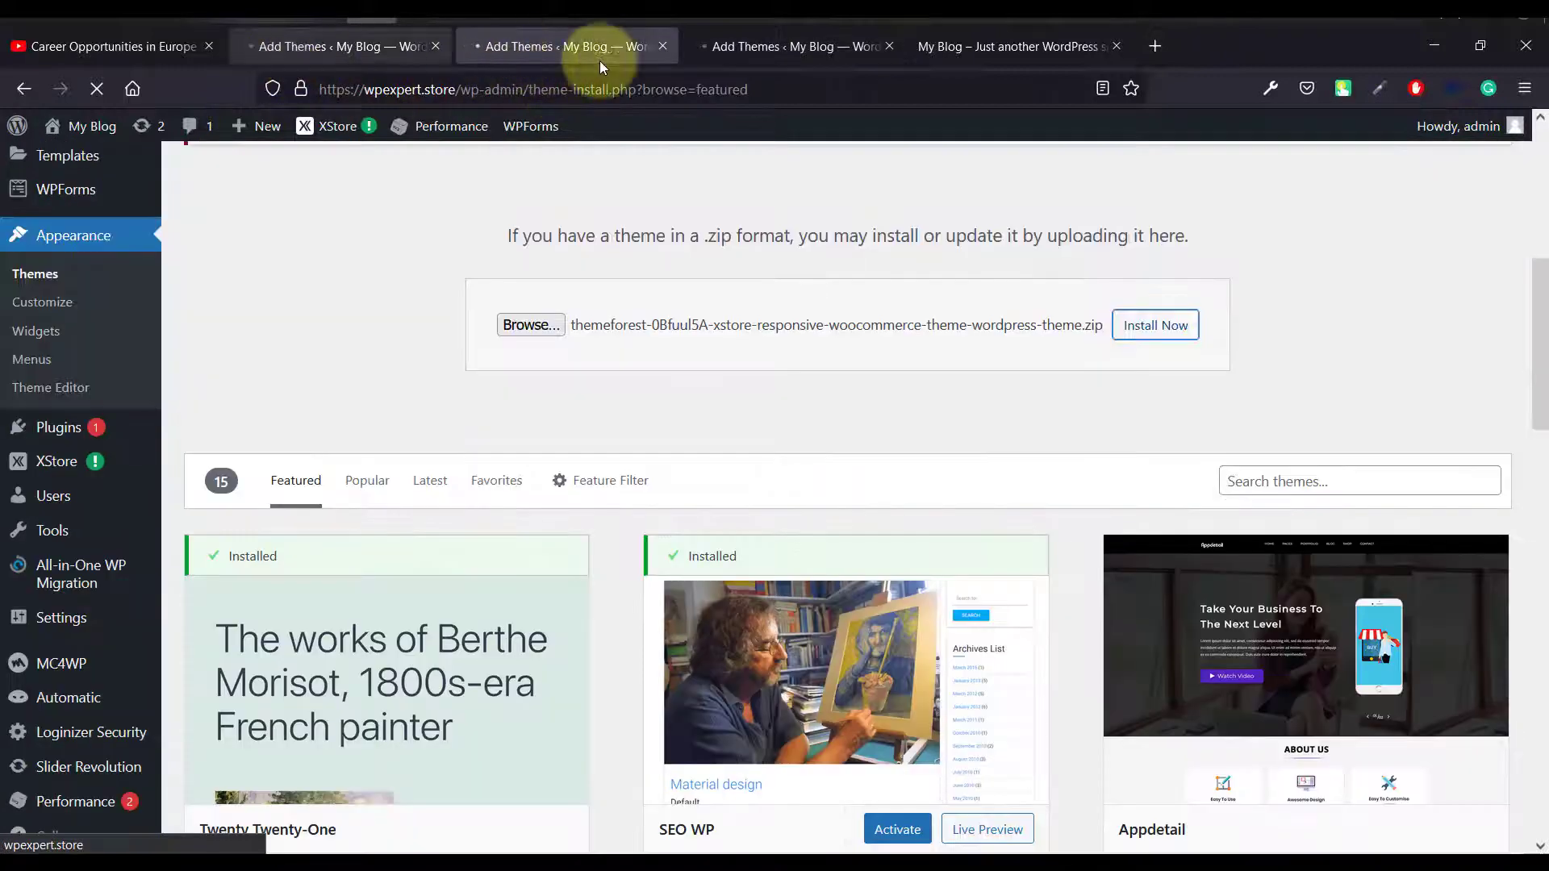
- Confirm the XStore zip upload reached 100% in cPanel and return to the themes folder listing
{"action": "left_click", "coordinate": [778, 46]}
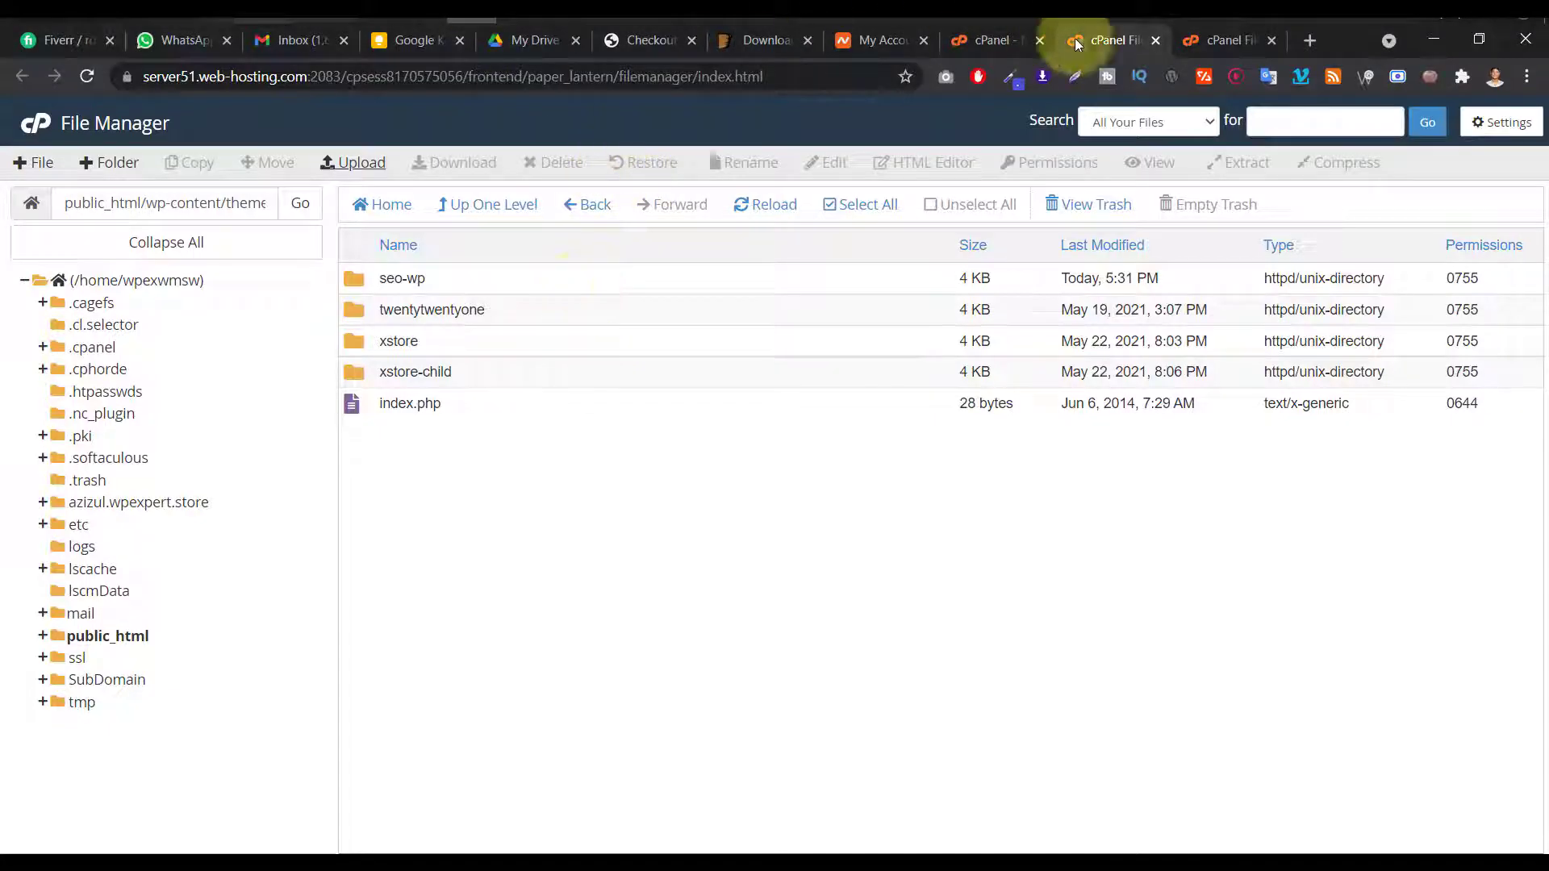
{"action": "left_click", "coordinate": [1226, 37]}
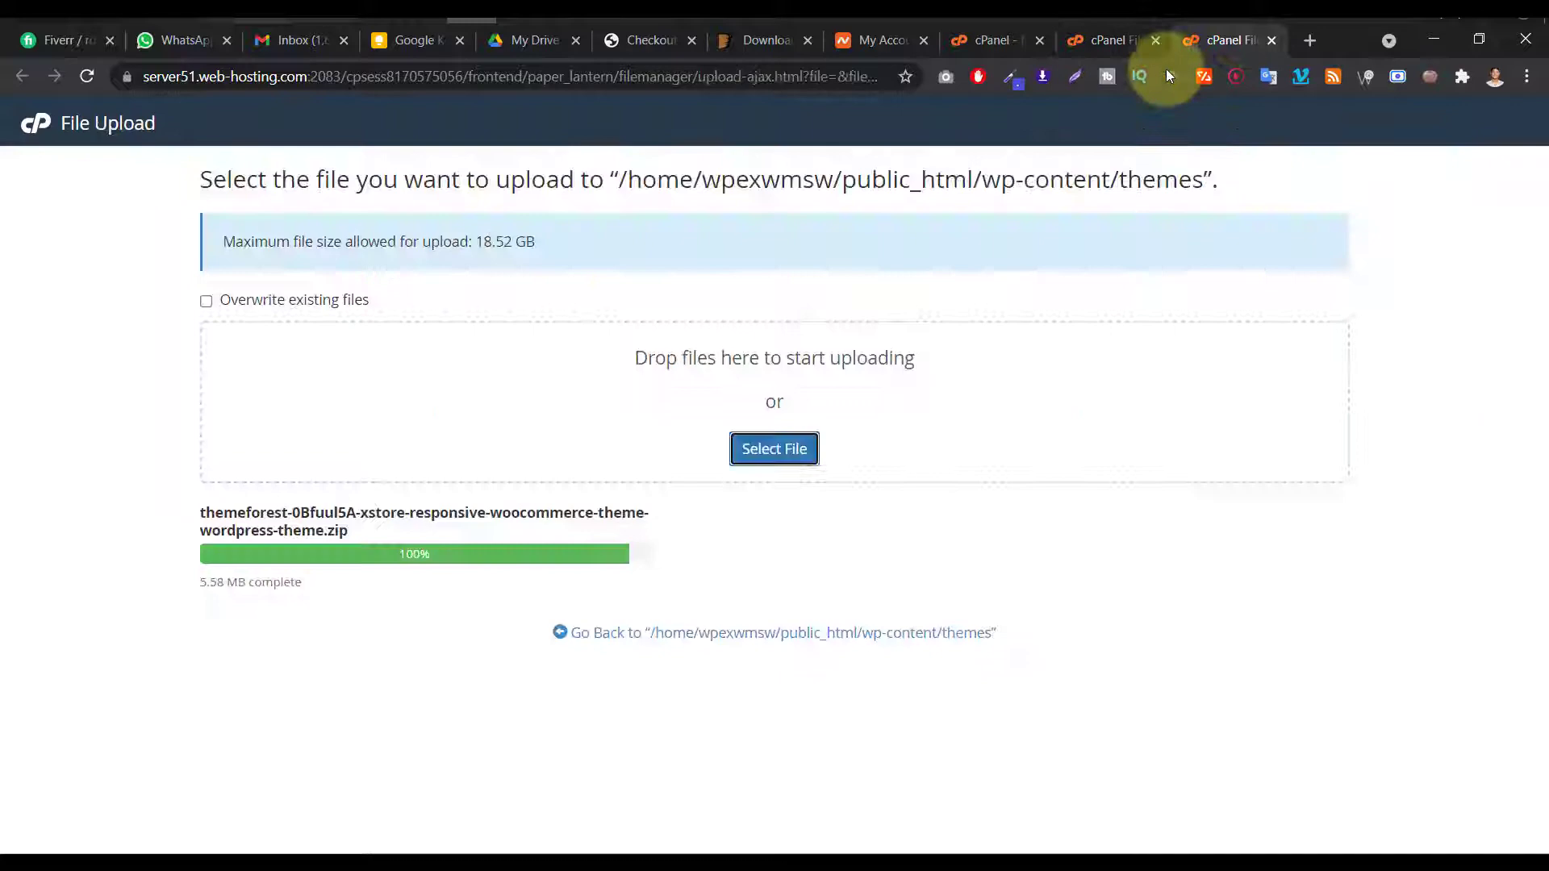
{"action": "left_click", "coordinate": [975, 53]}
{"action": "left_click", "coordinate": [1103, 29]}
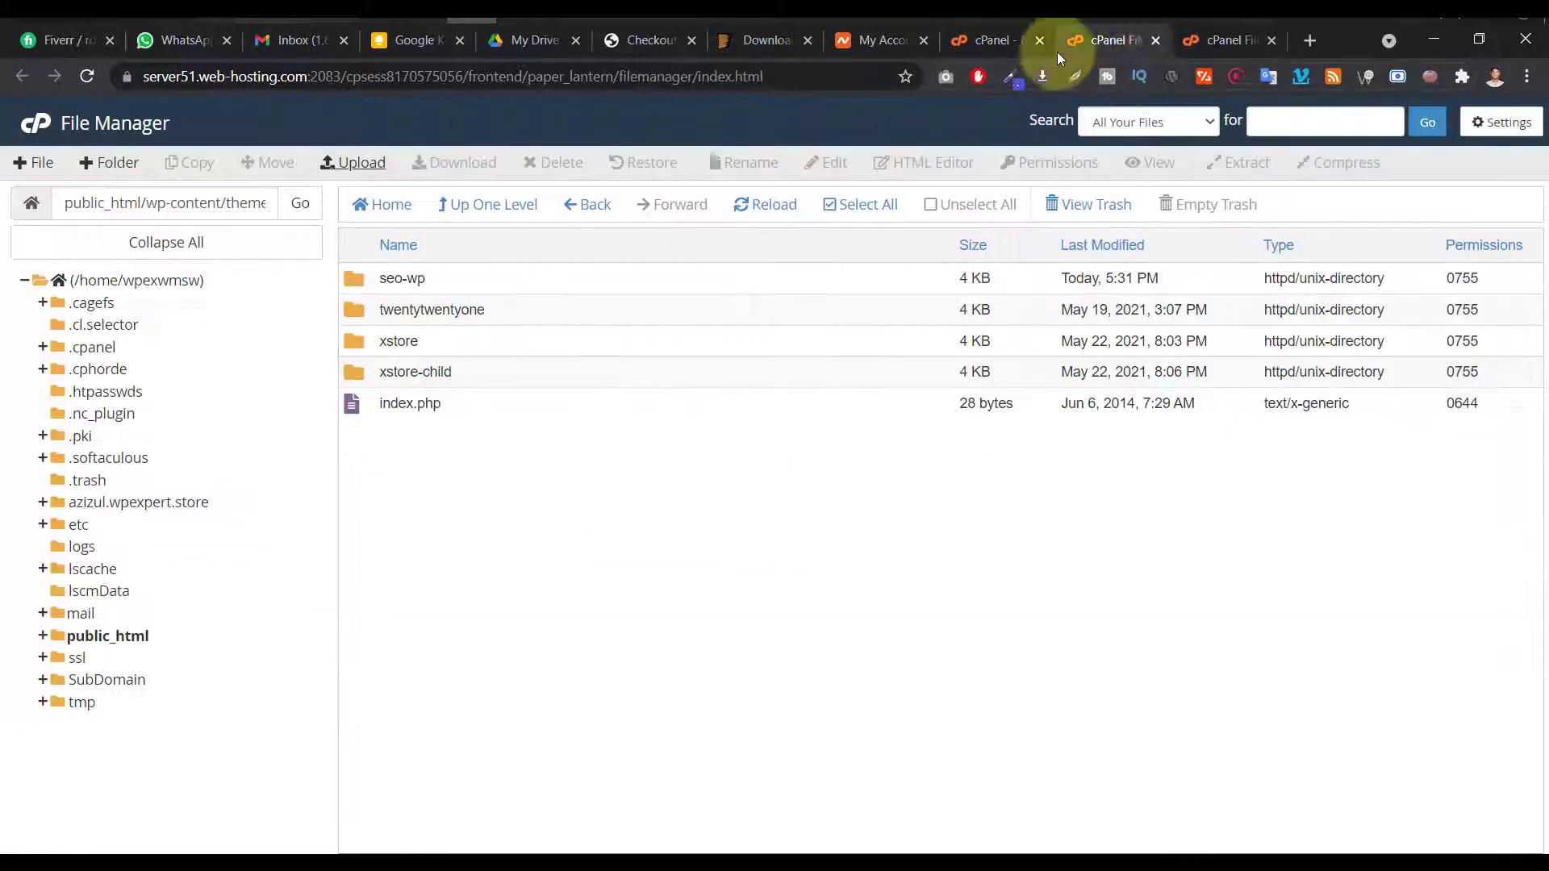
{"action": "left_click", "coordinate": [996, 40]}
{"action": "scroll", "coordinate": [345, 277], "scroll_direction": "up", "scroll_amount": 1}
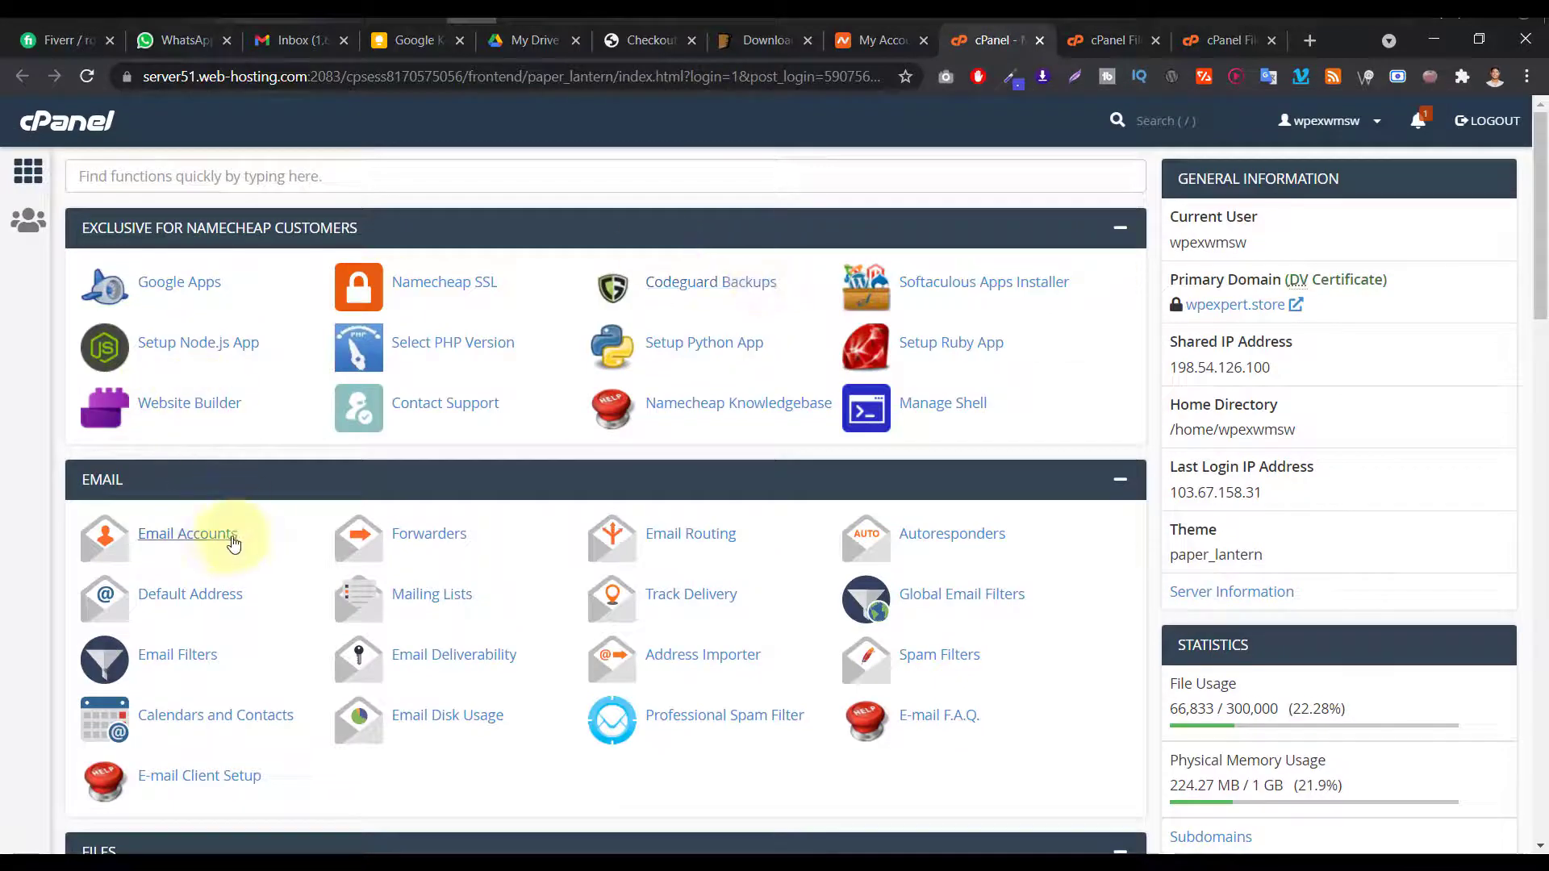
{"action": "scroll", "coordinate": [252, 563], "scroll_direction": "down", "scroll_amount": 3}
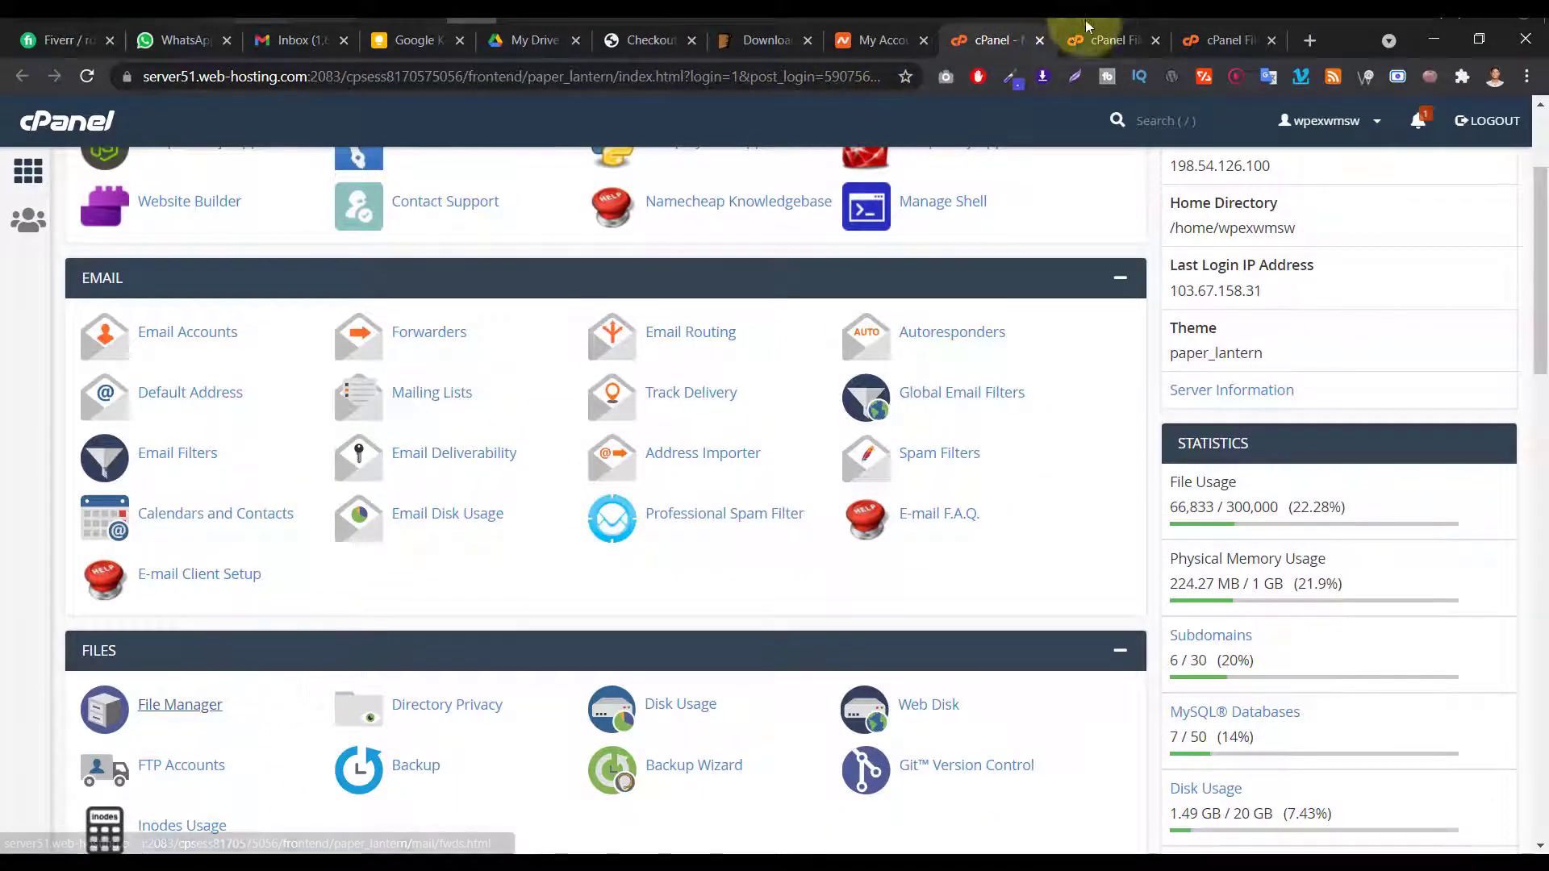
{"action": "left_click", "coordinate": [1105, 44]}
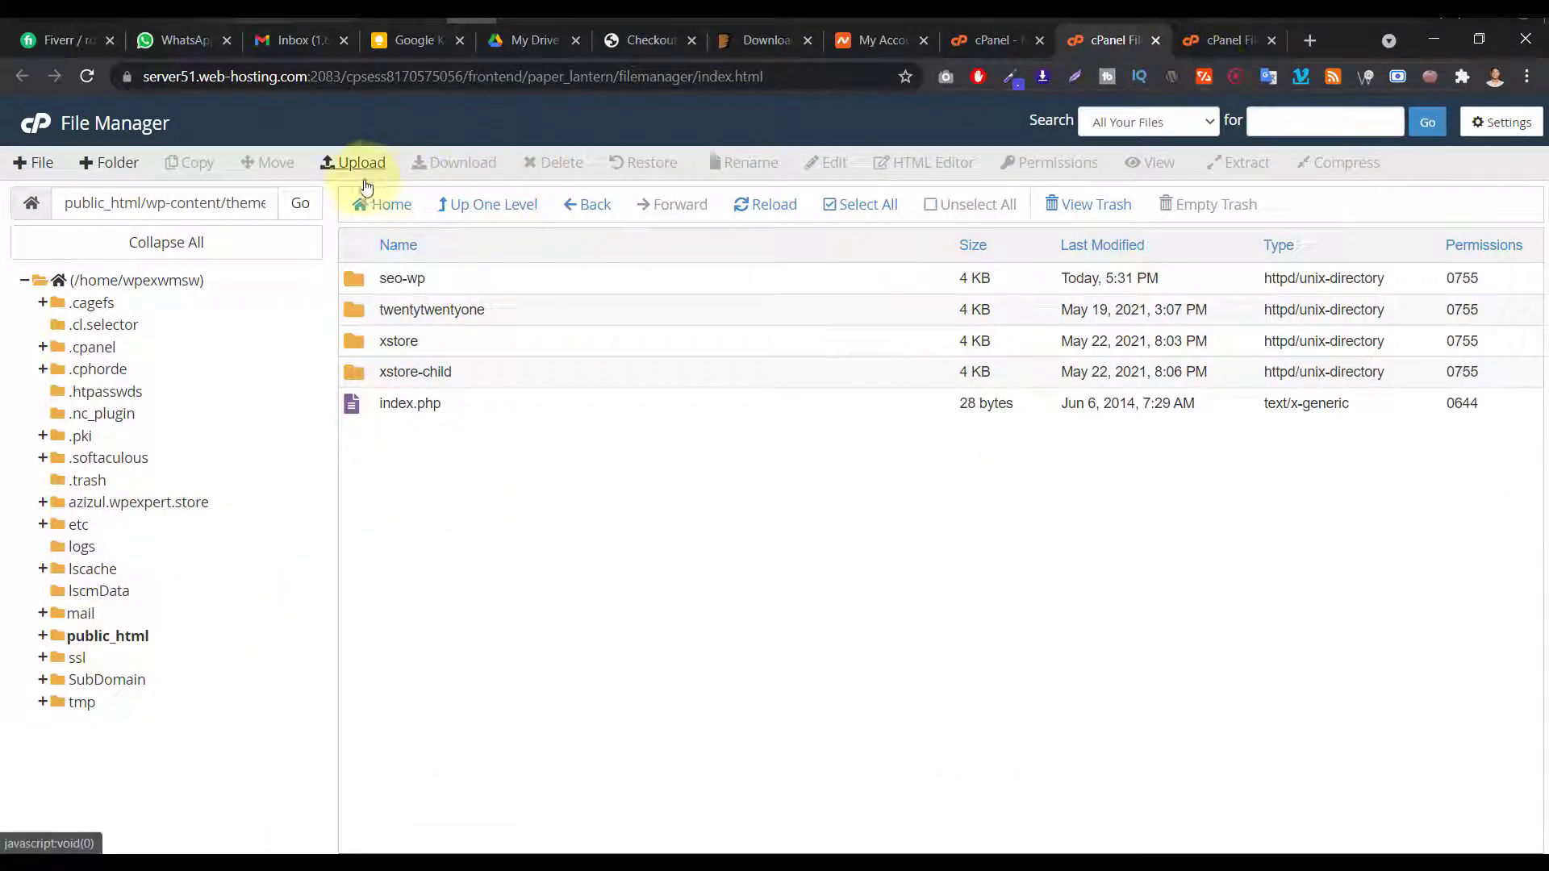
{"action": "left_click", "coordinate": [1222, 41]}
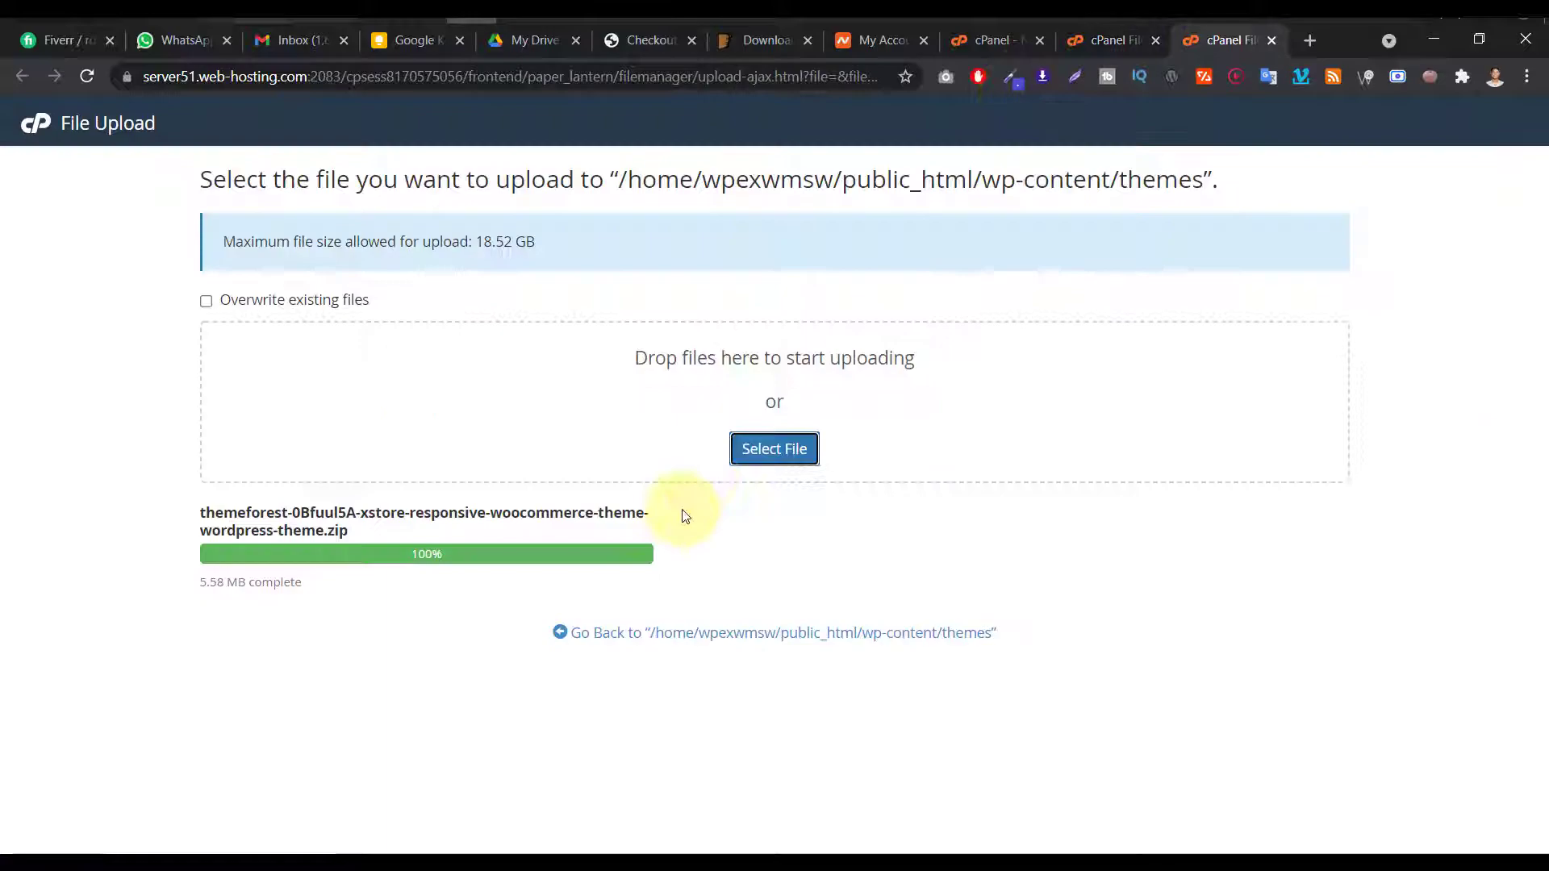
- Check the WordPress Add Themes tabs, then select the existing xstore folder in wp-content/themes
{"action": "key", "text": "alt+Tab"}
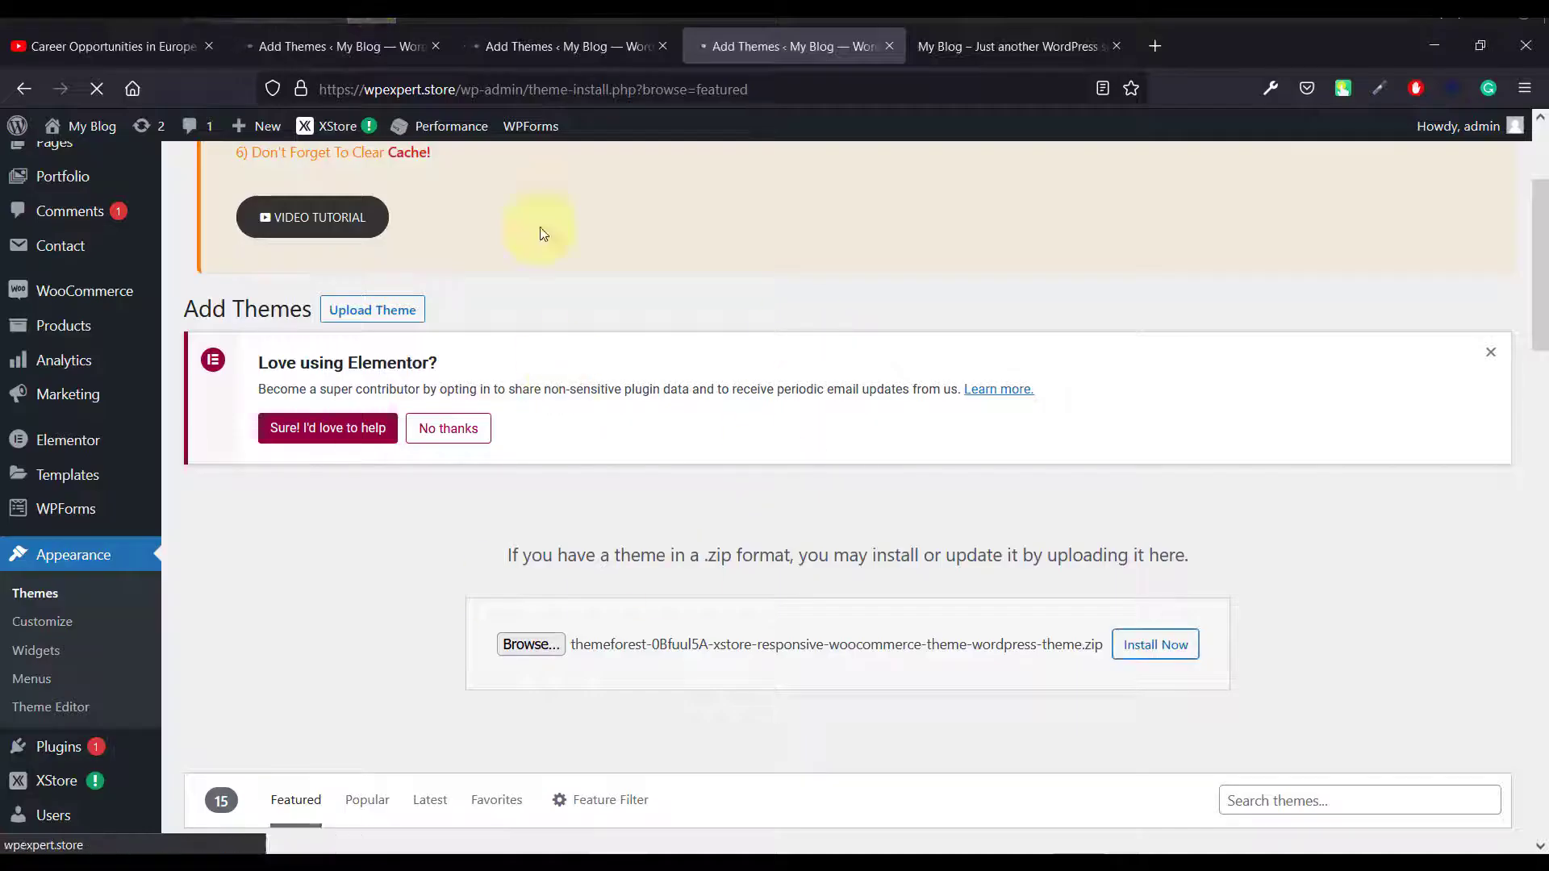
{"action": "left_click", "coordinate": [521, 45]}
{"action": "left_click", "coordinate": [332, 55]}
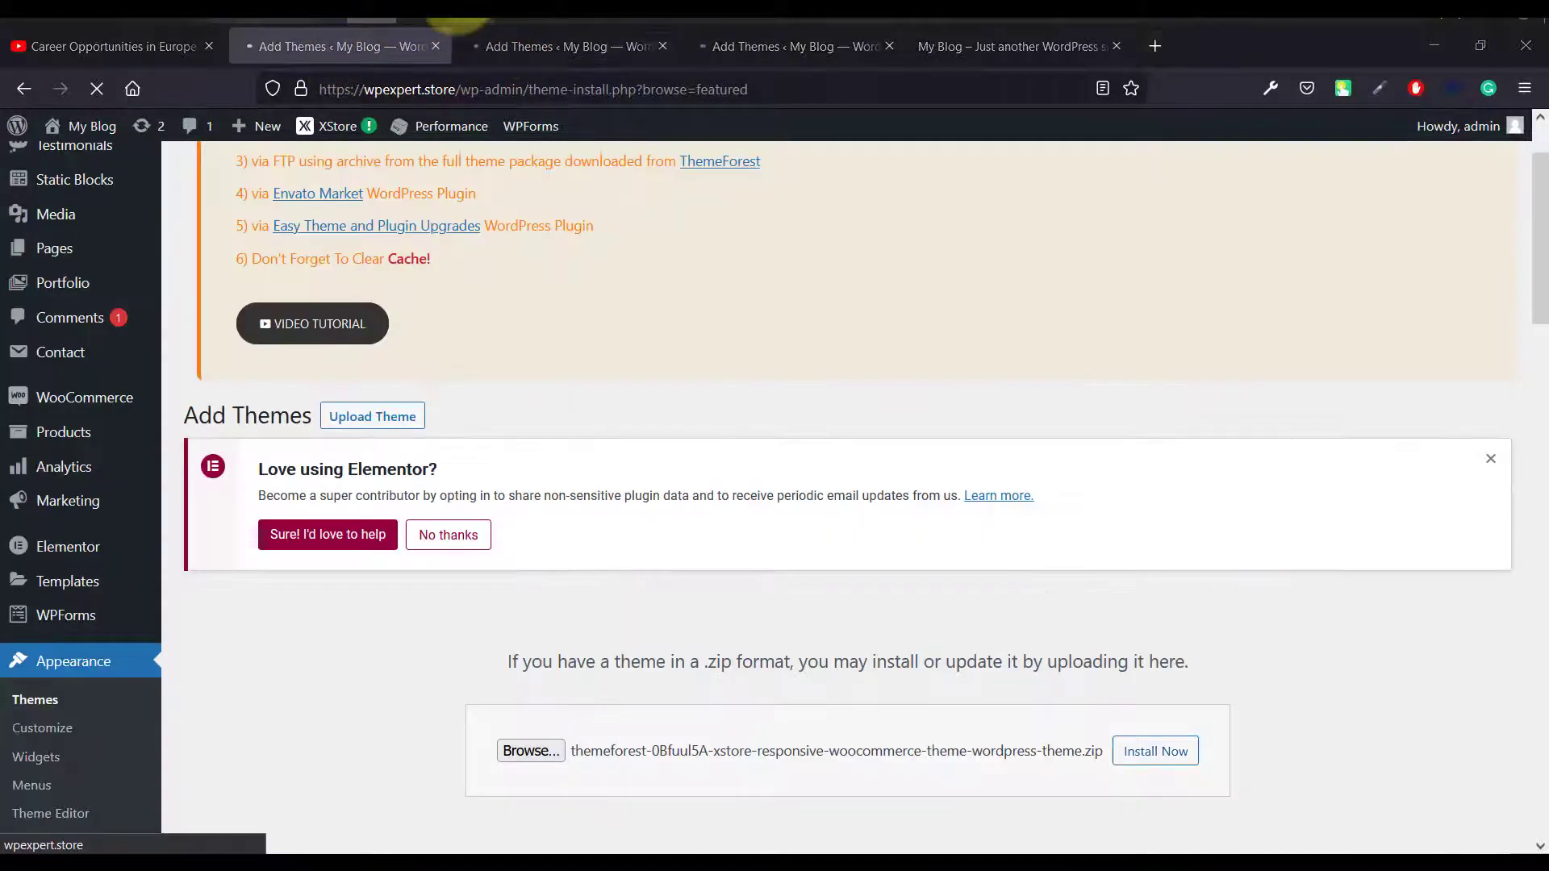
{"action": "key", "text": "alt+Tab"}
{"action": "left_click", "coordinate": [1116, 42]}
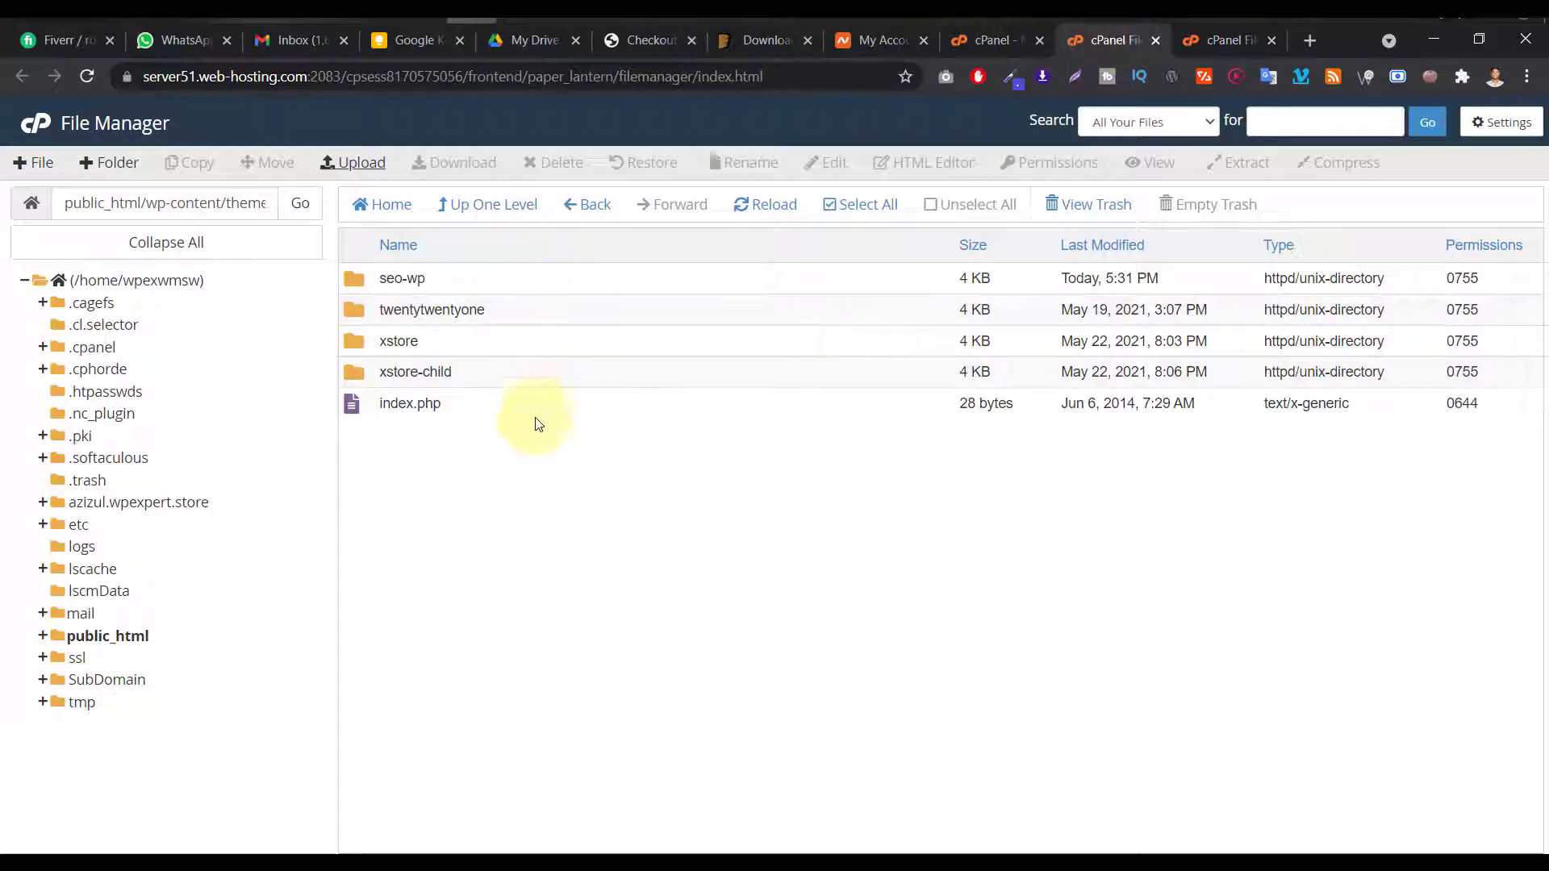
{"action": "left_click", "coordinate": [477, 351]}
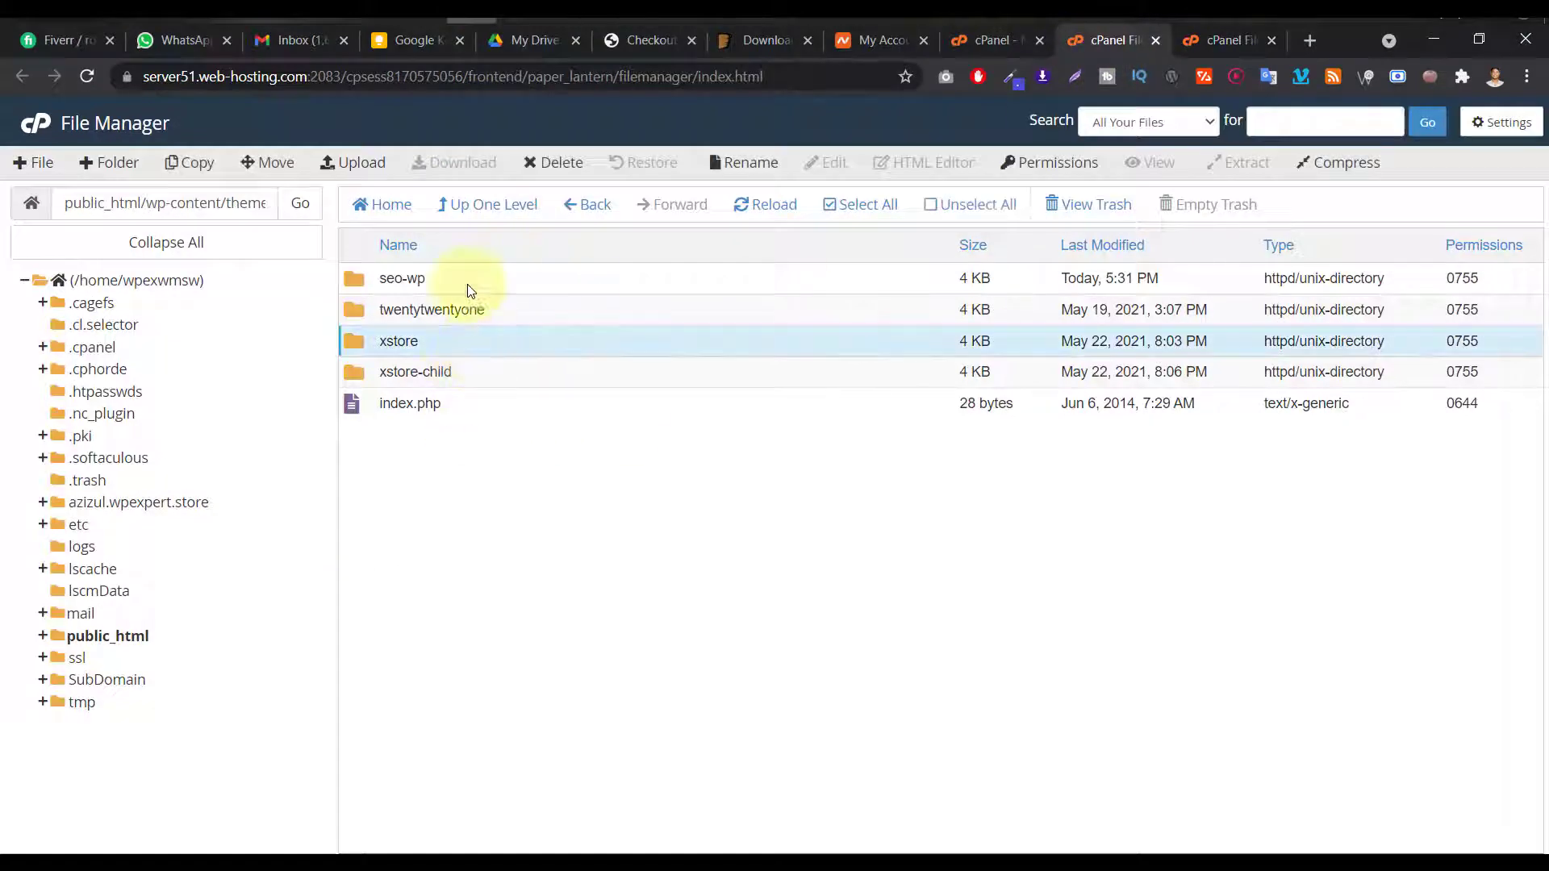
- Extract the uploaded XStore zip into wp-content/themes and reload the listing to see the updated xstore folder
{"action": "left_click", "coordinate": [297, 204]}
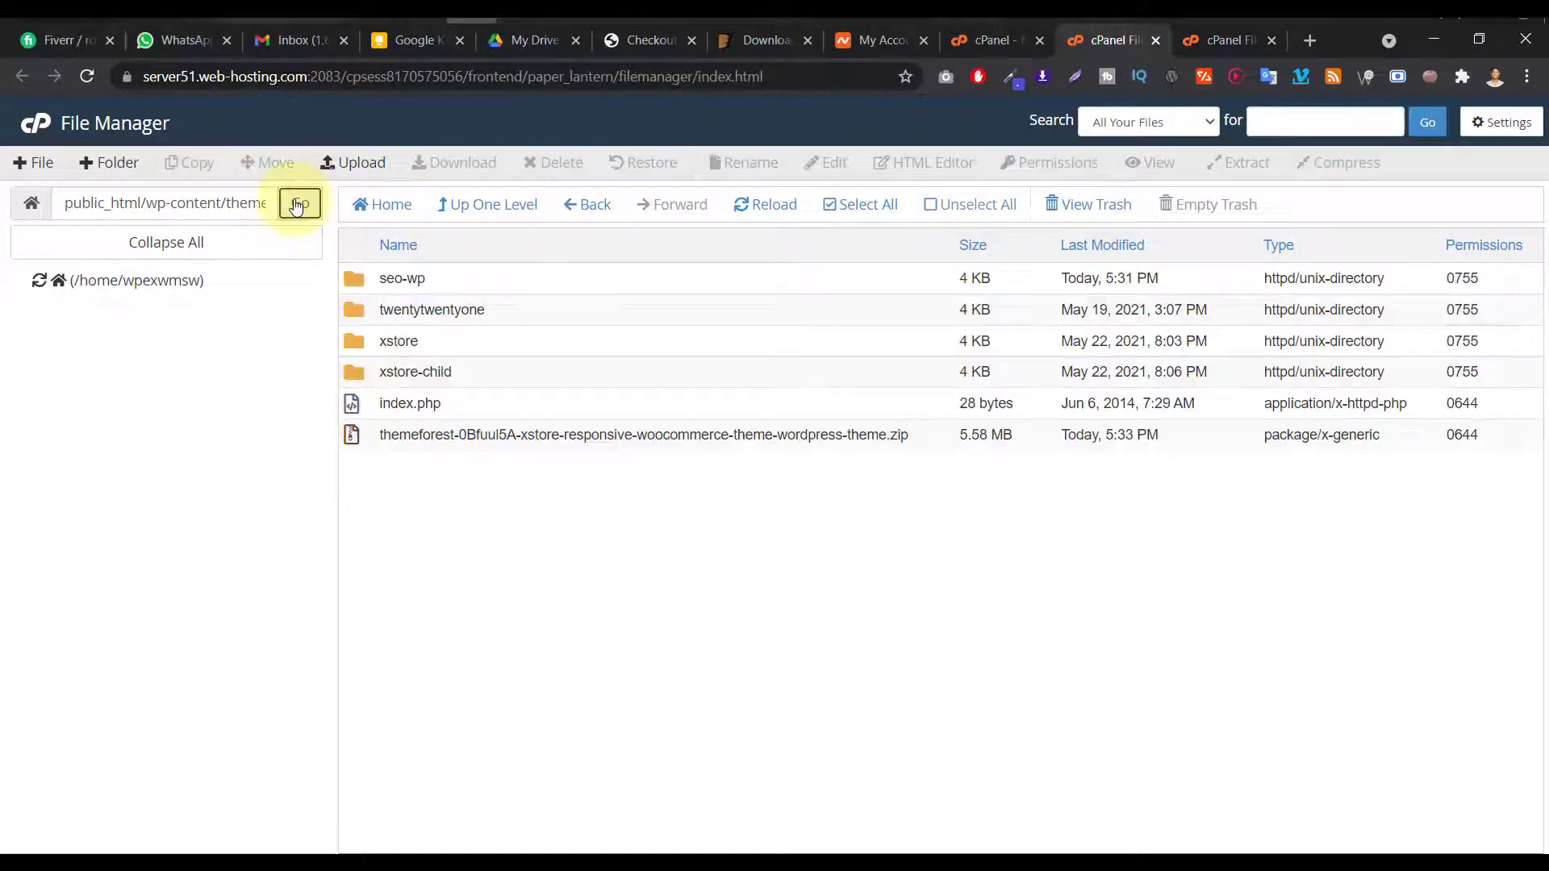
{"action": "left_click", "coordinate": [524, 435]}
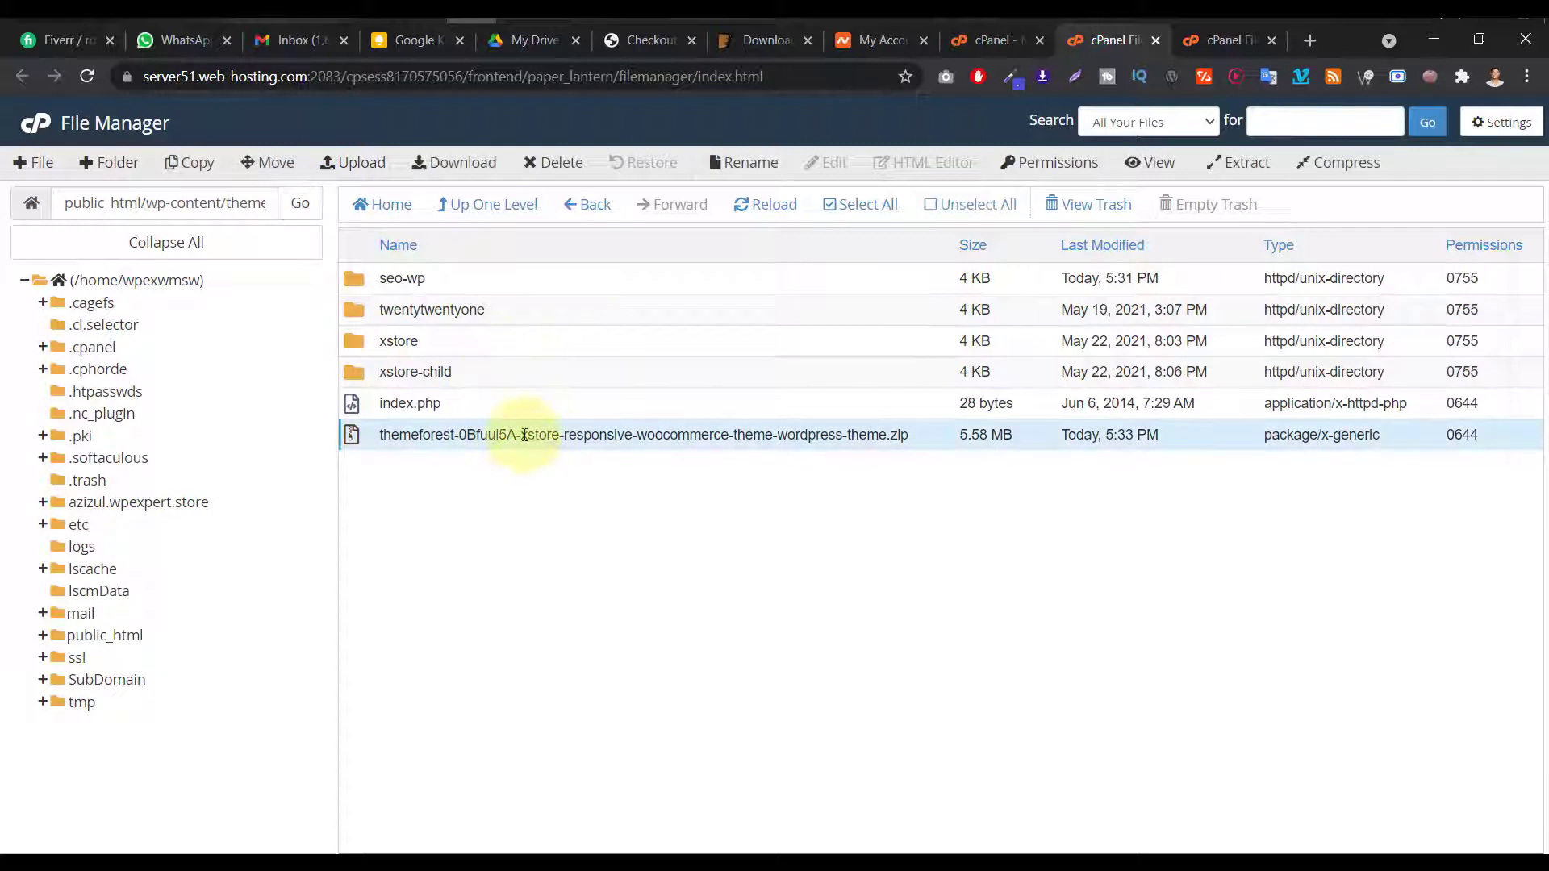
{"action": "right_click", "coordinate": [523, 437]}
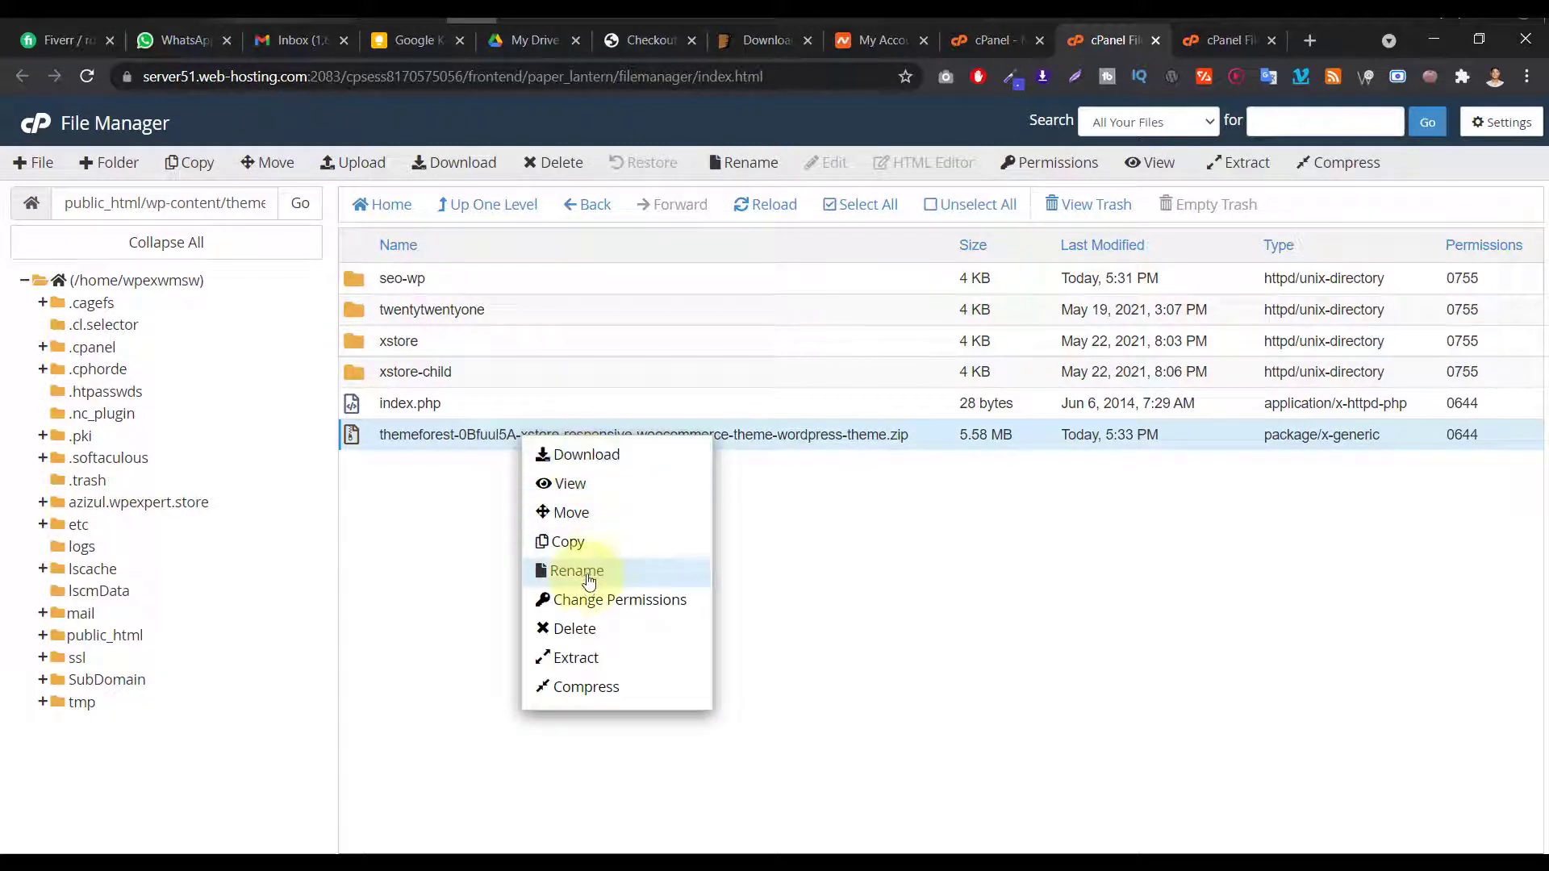
{"action": "left_click", "coordinate": [597, 657]}
{"action": "left_click", "coordinate": [905, 576]}
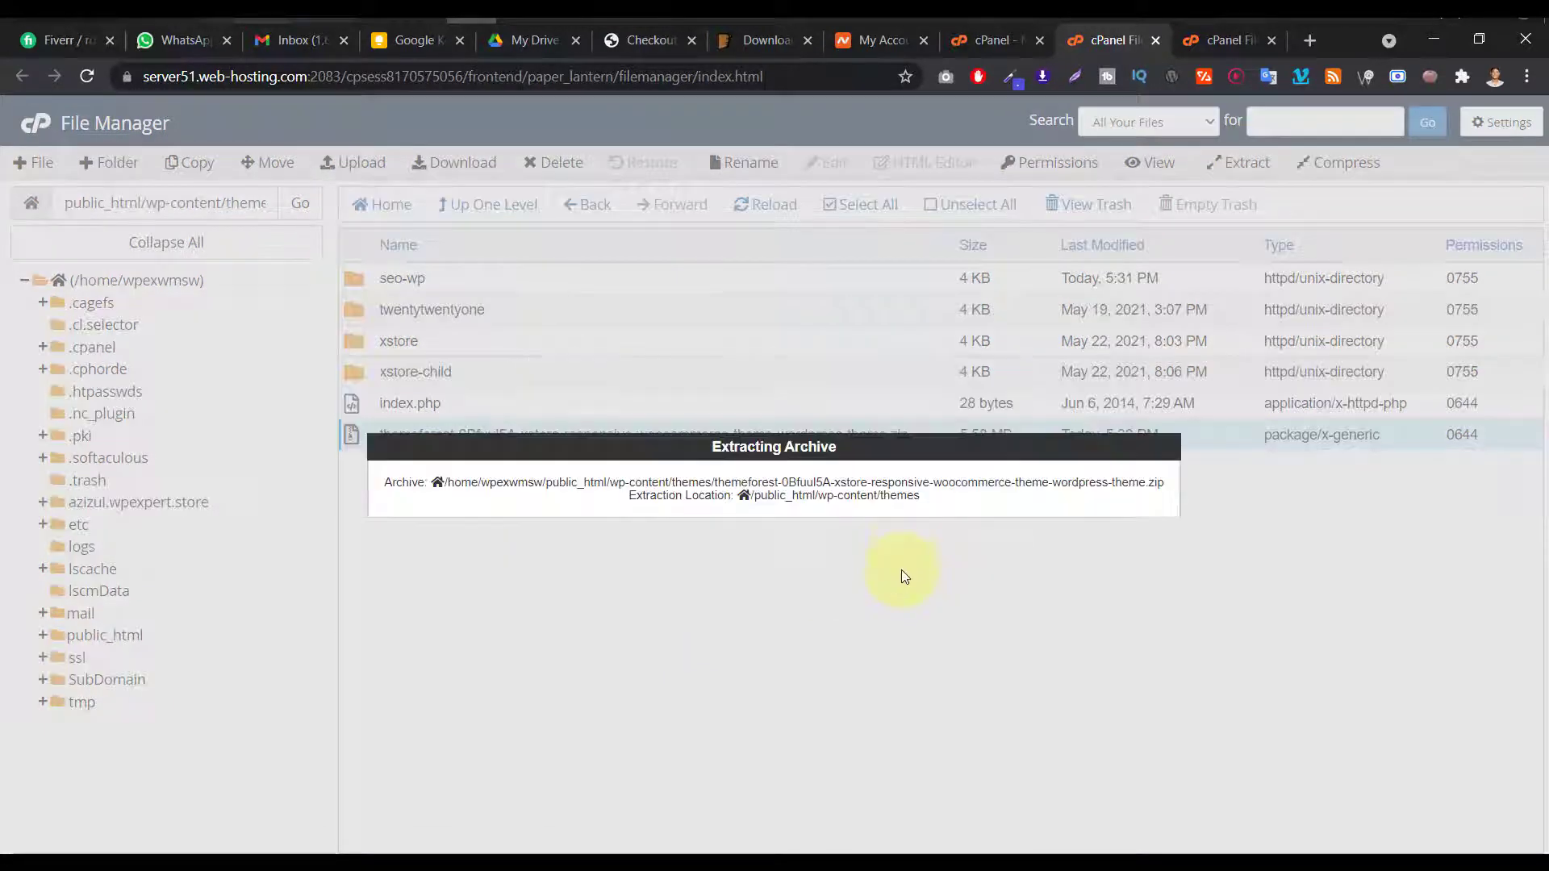
{"action": "left_click", "coordinate": [1100, 682]}
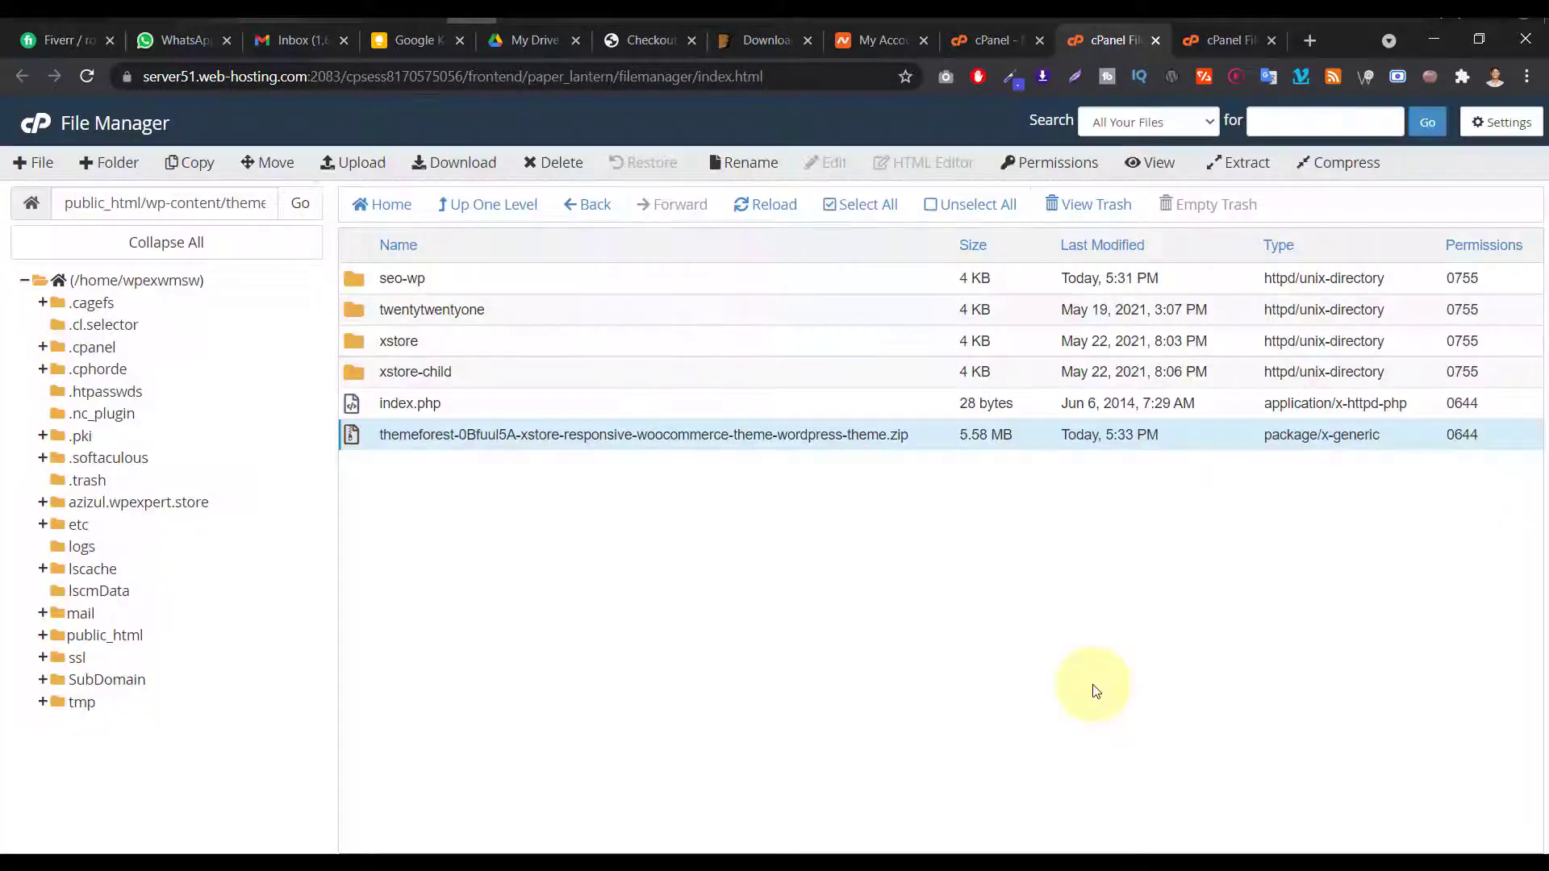
{"action": "left_click", "coordinate": [294, 206]}
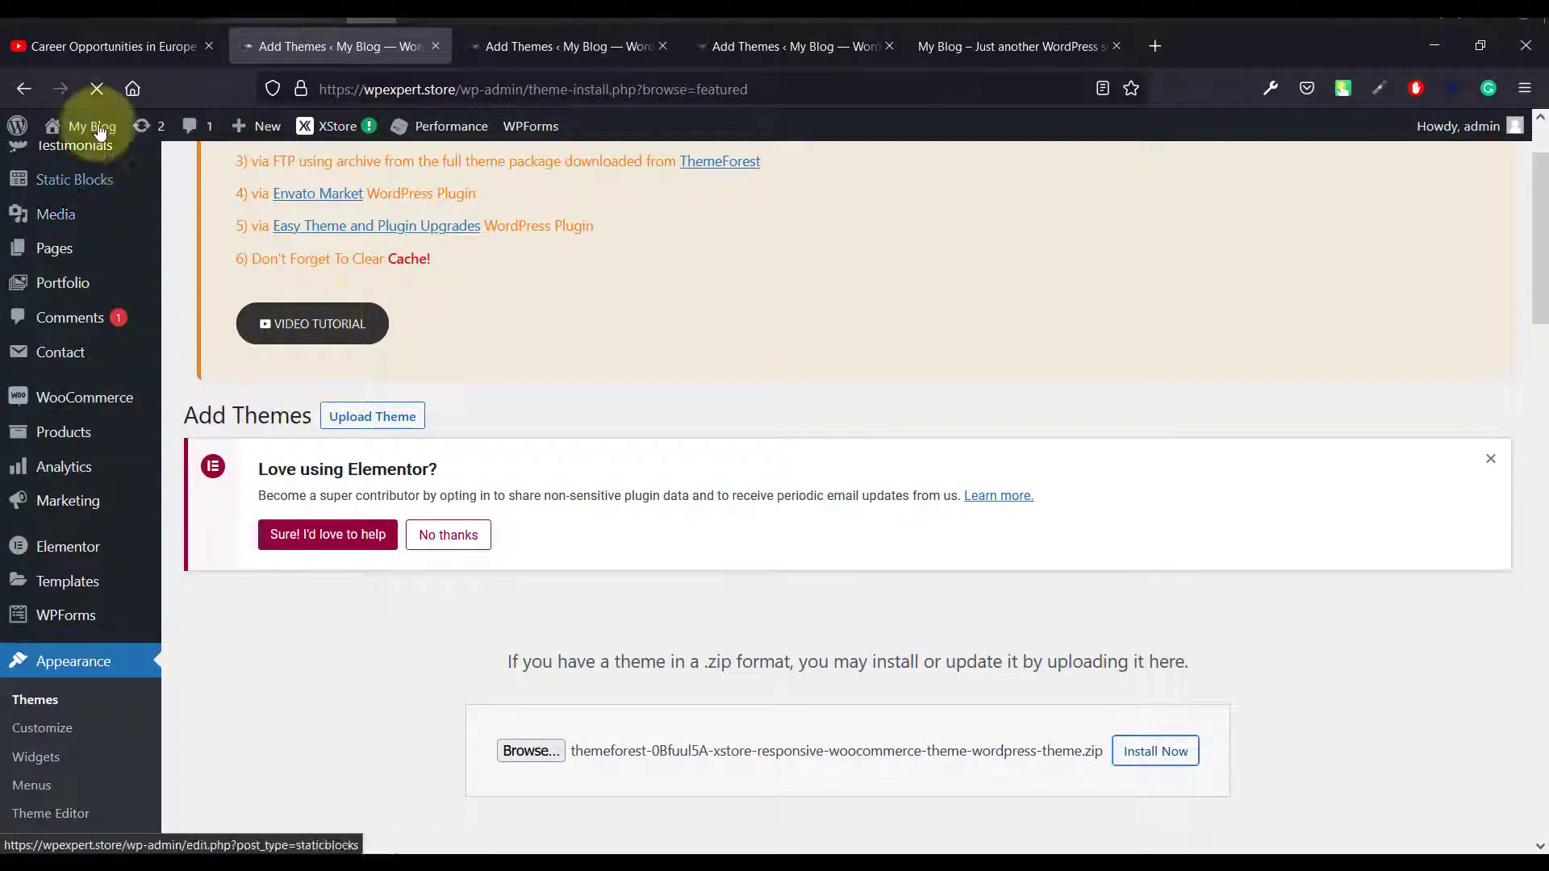
- Reload the installed themes page and close the spare Add Themes tab, showing XStore active among four themes
{"action": "left_click", "coordinate": [97, 88]}
{"action": "left_click", "coordinate": [44, 702]}
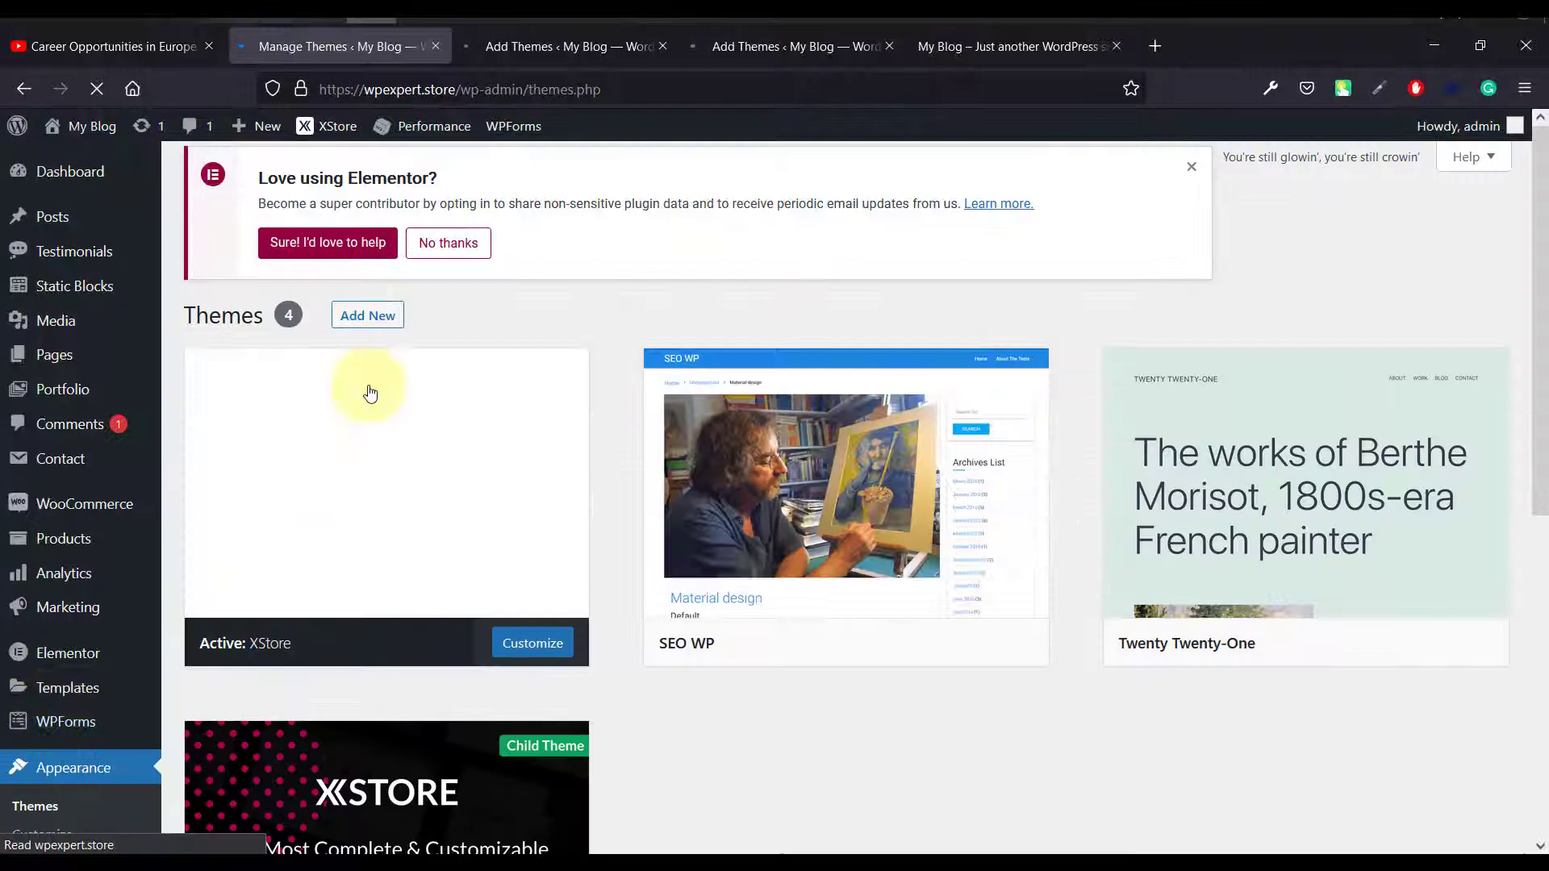
{"action": "left_click", "coordinate": [587, 49]}
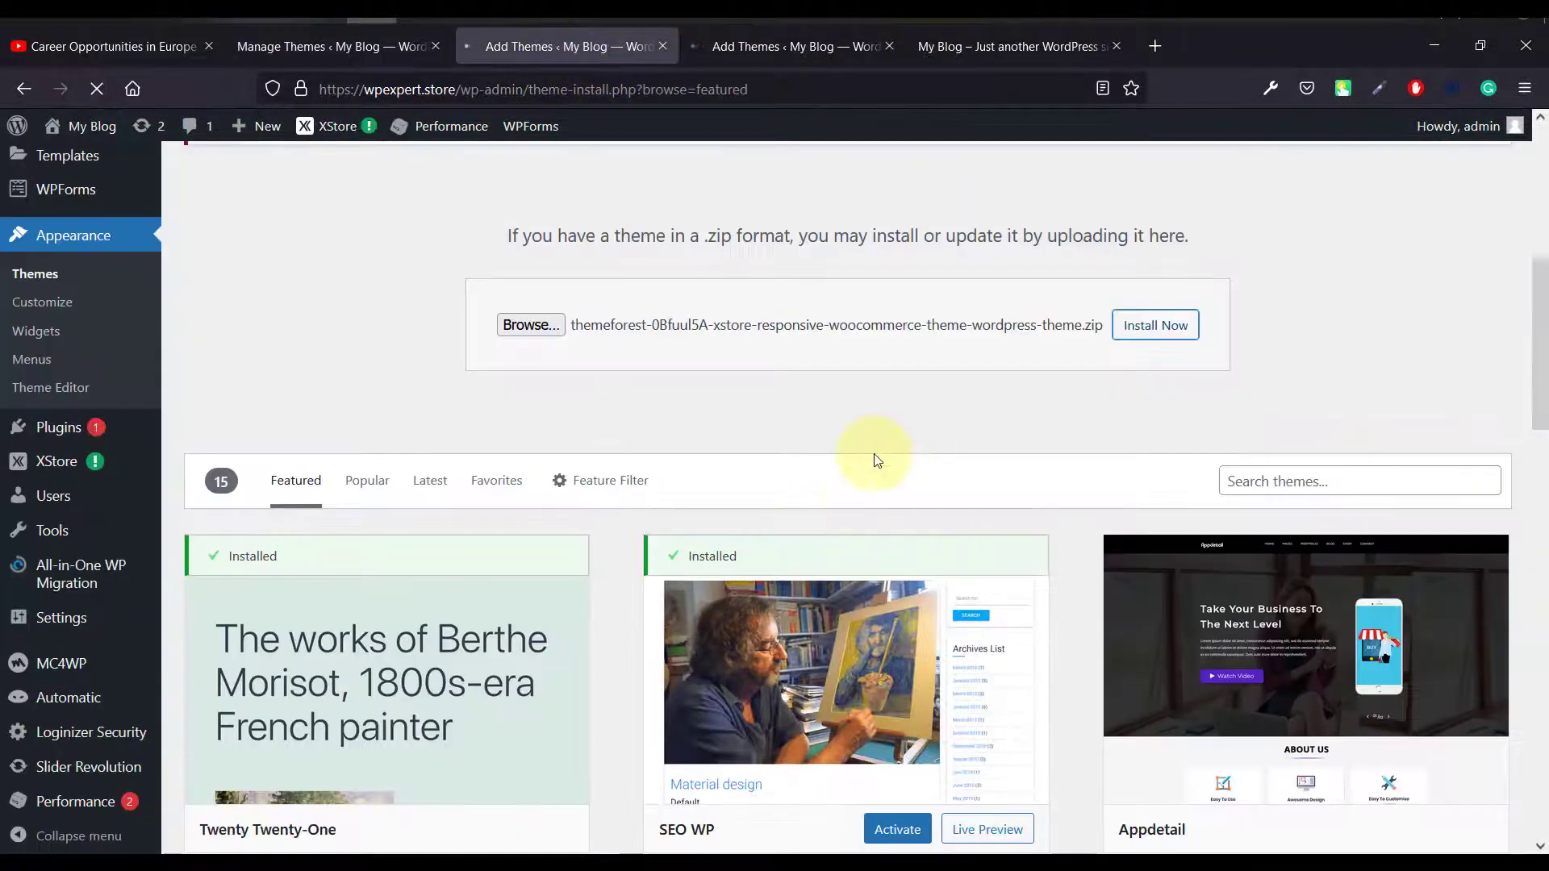
{"action": "scroll", "coordinate": [873, 453], "scroll_direction": "up", "scroll_amount": 5}
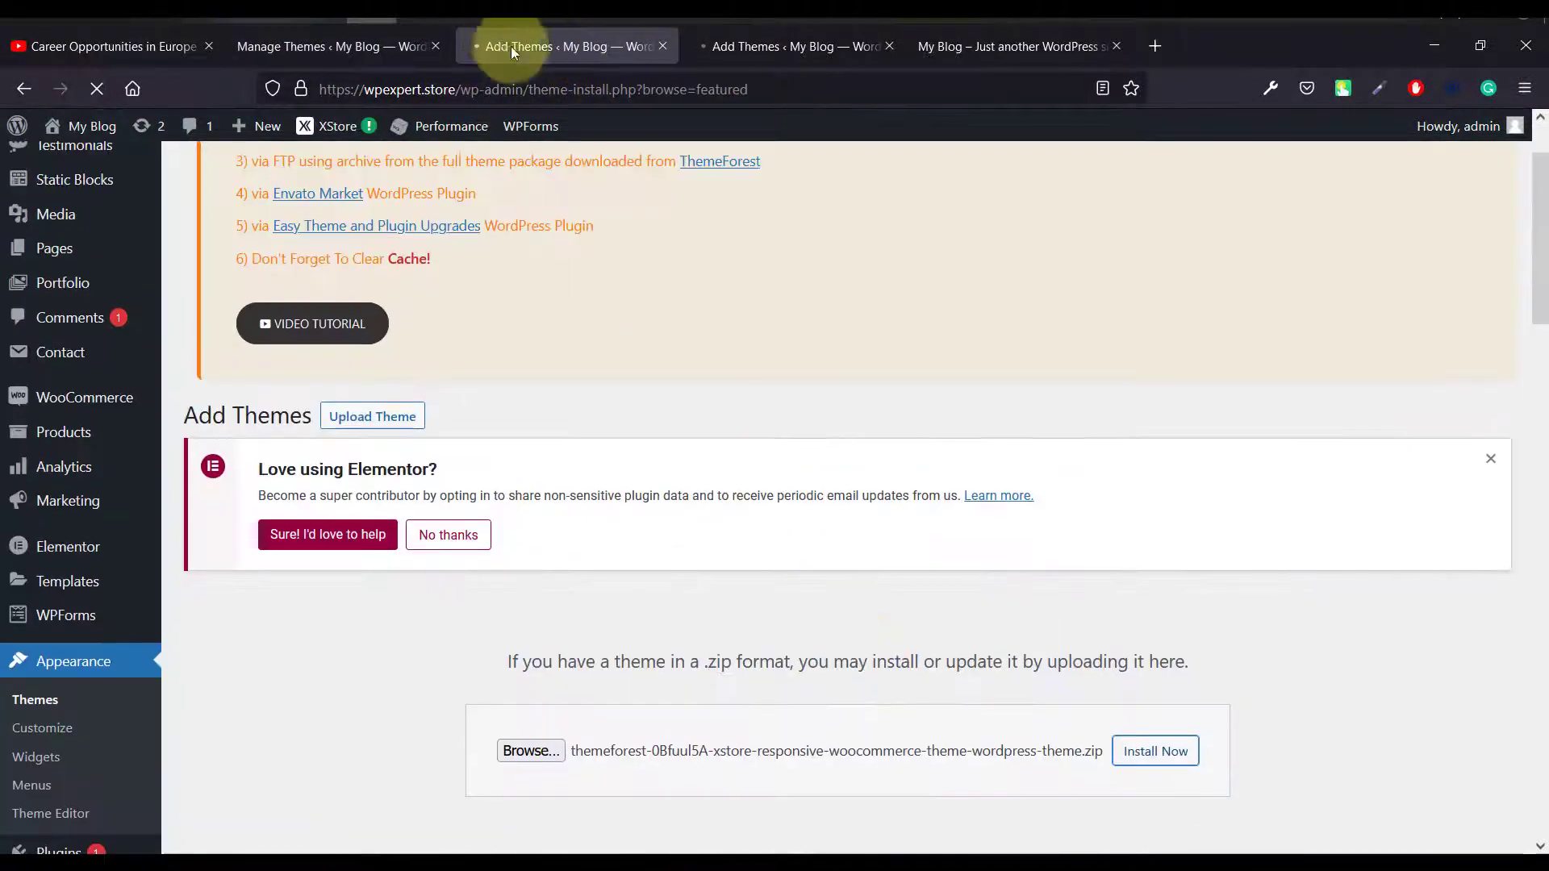
{"action": "left_click", "coordinate": [669, 46]}
{"action": "left_click", "coordinate": [324, 47]}
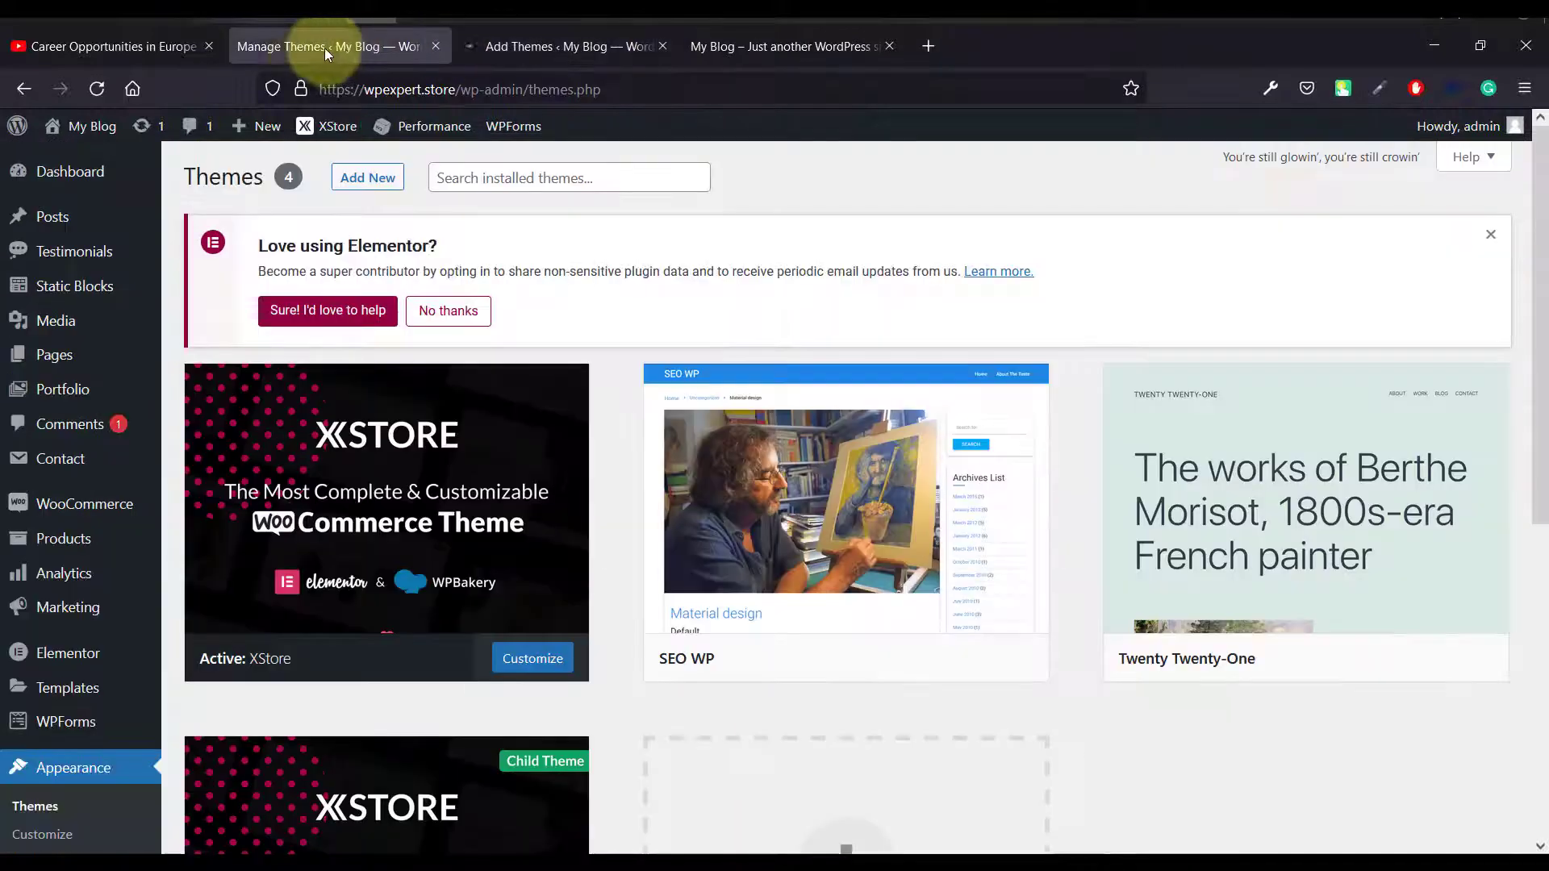
{"action": "scroll", "coordinate": [121, 379], "scroll_direction": "down", "scroll_amount": 2}
{"action": "scroll", "coordinate": [109, 379], "scroll_direction": "up", "scroll_amount": 2}
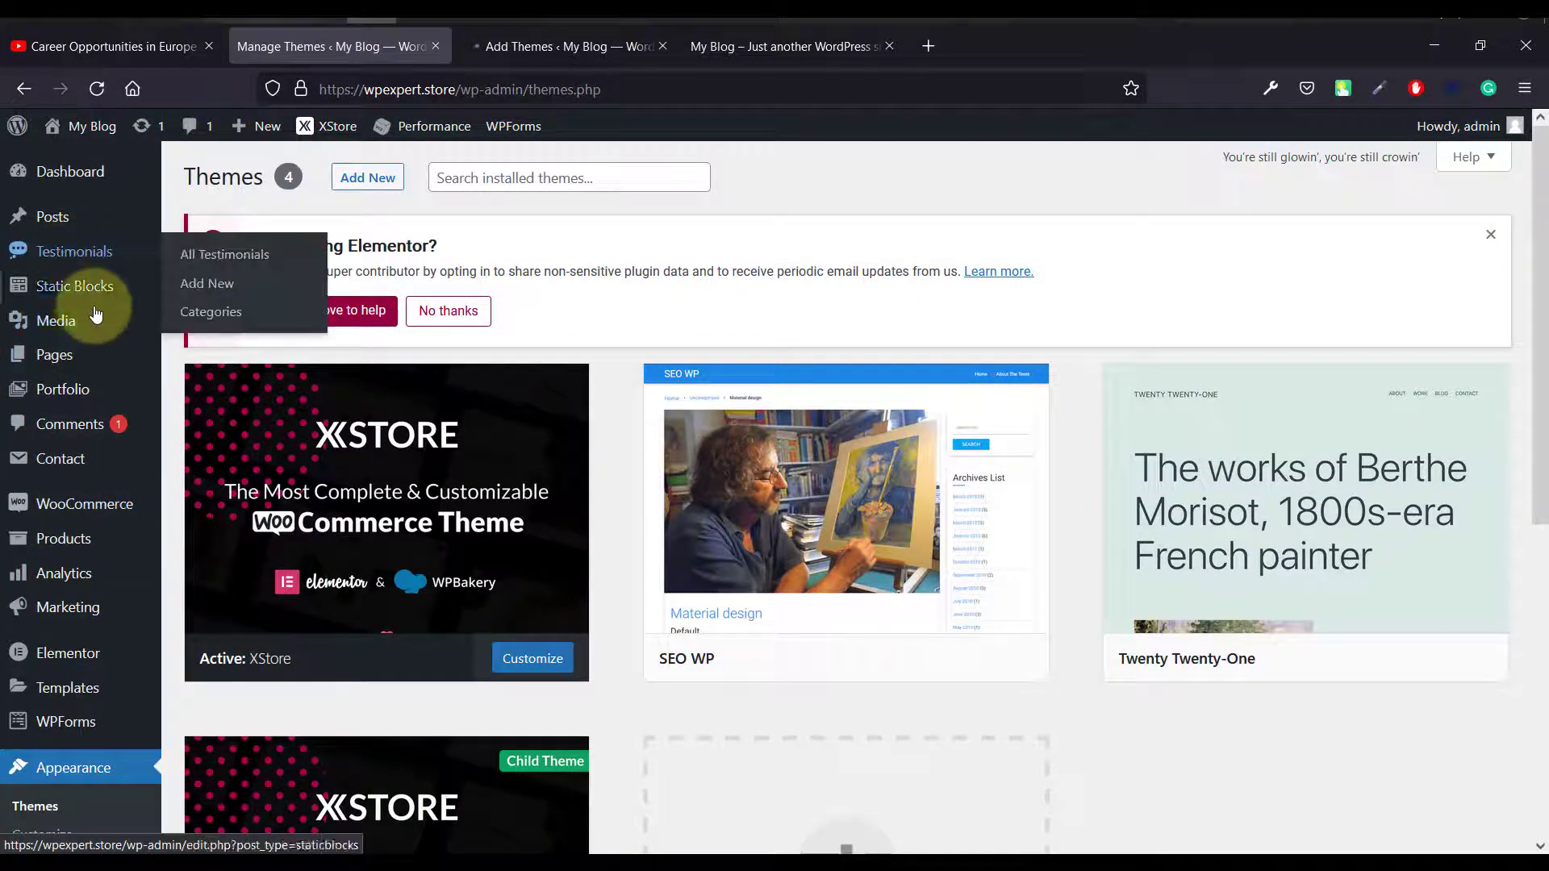
{"action": "mouse_move", "coordinate": [528, 581]}
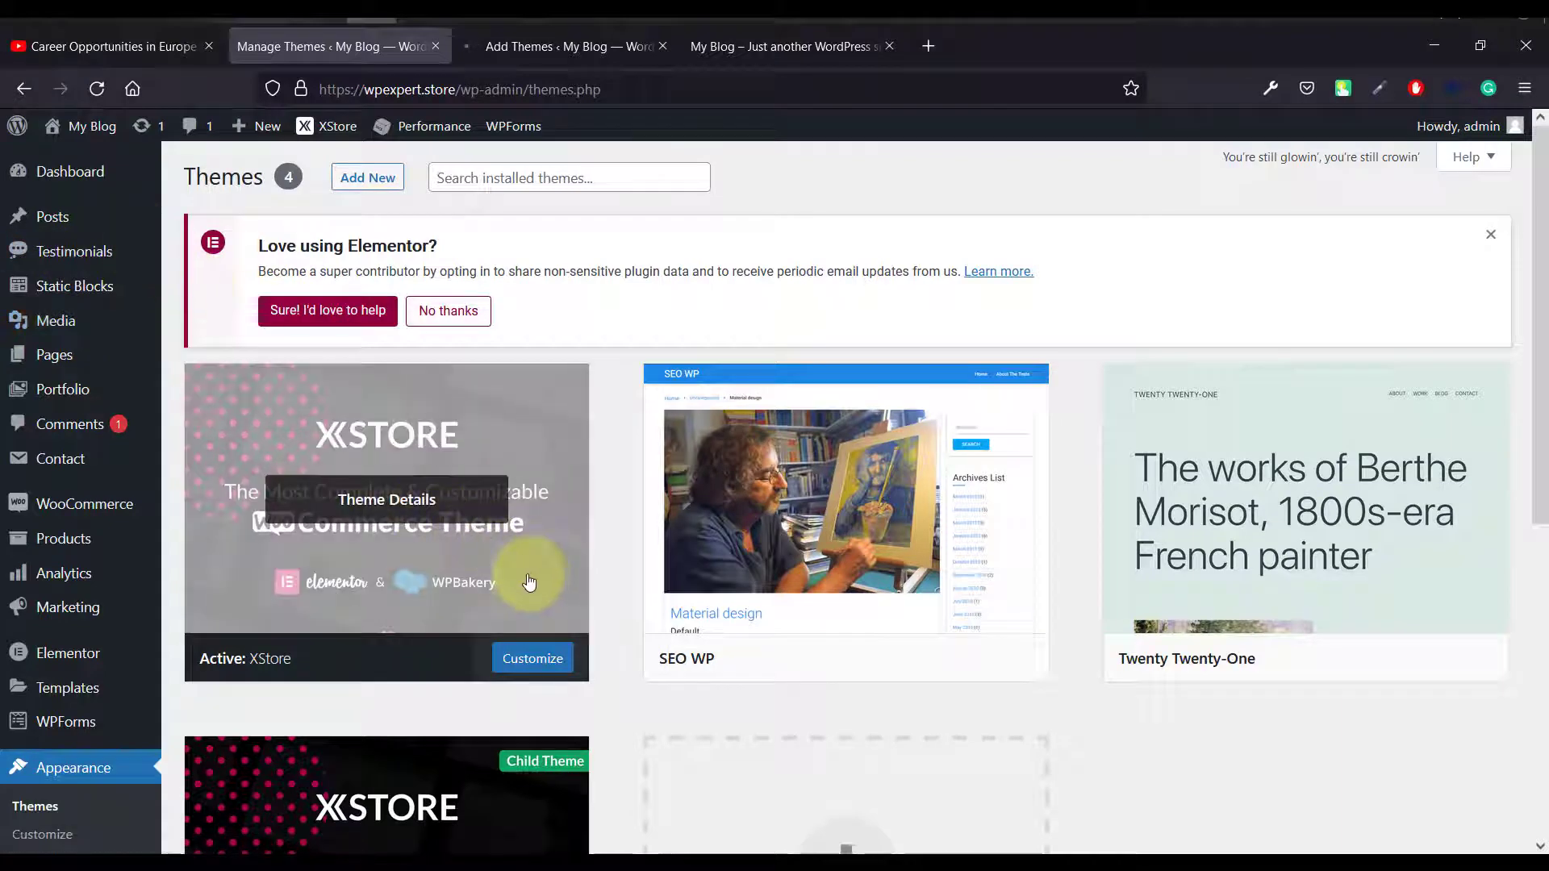
{"action": "left_click", "coordinate": [520, 403]}
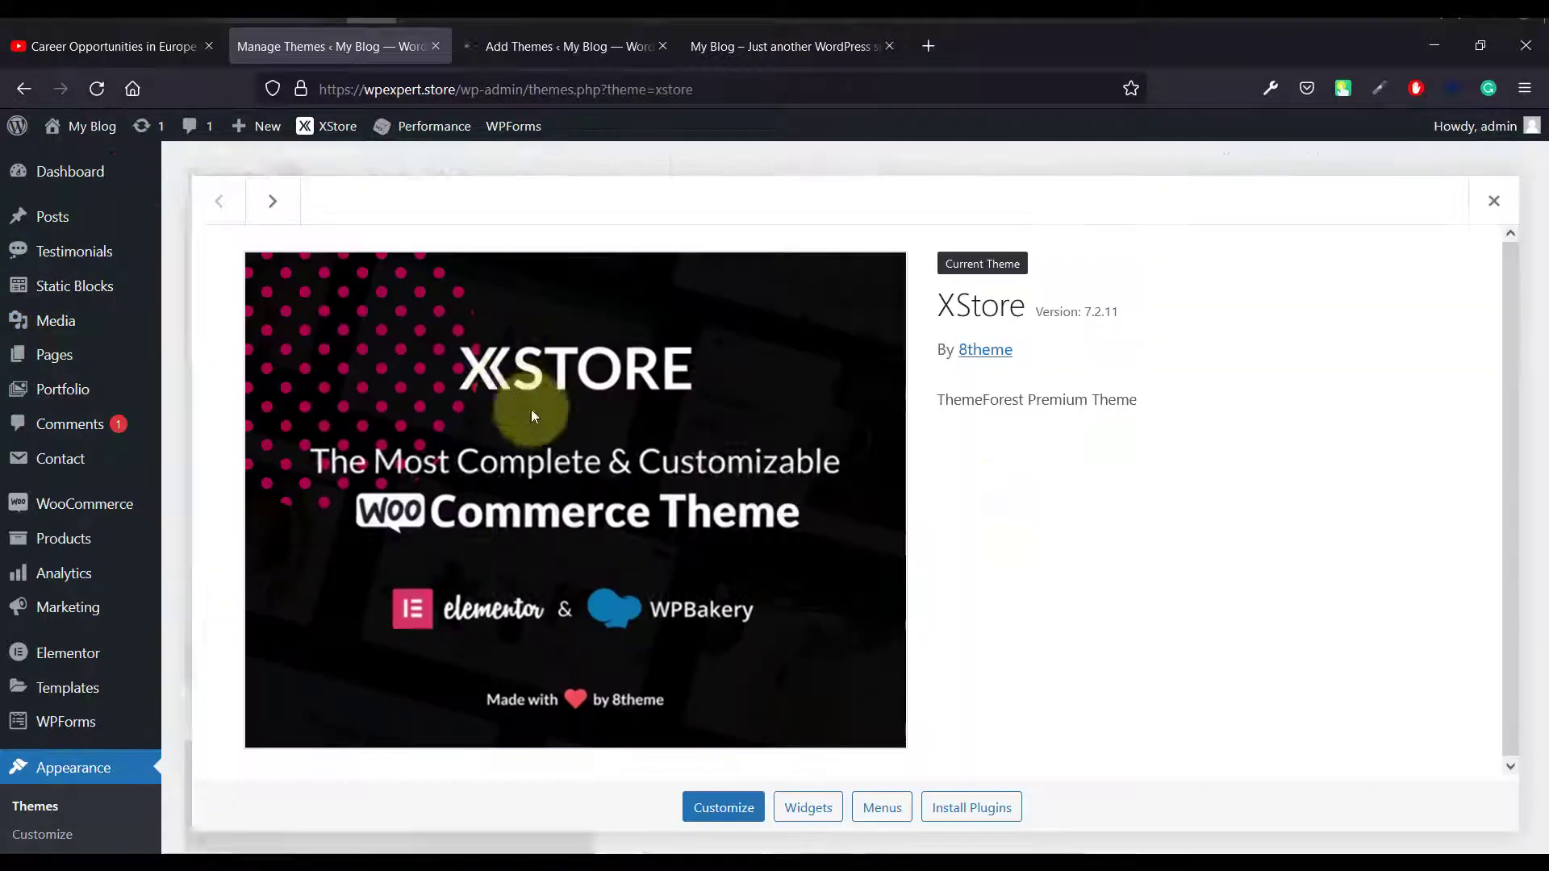
{"action": "left_click", "coordinate": [1494, 202]}
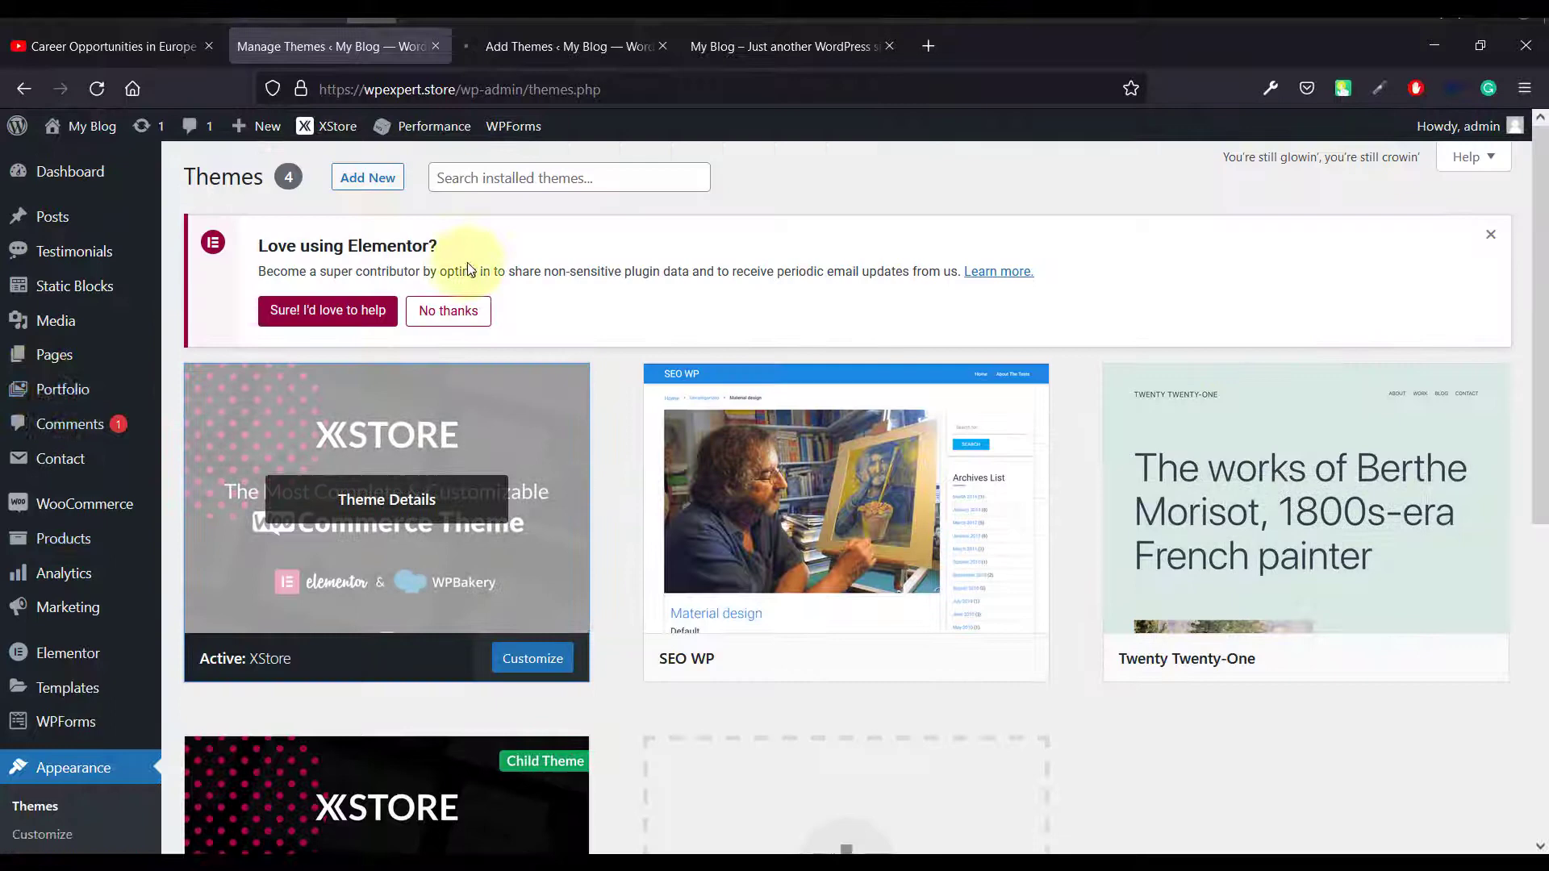